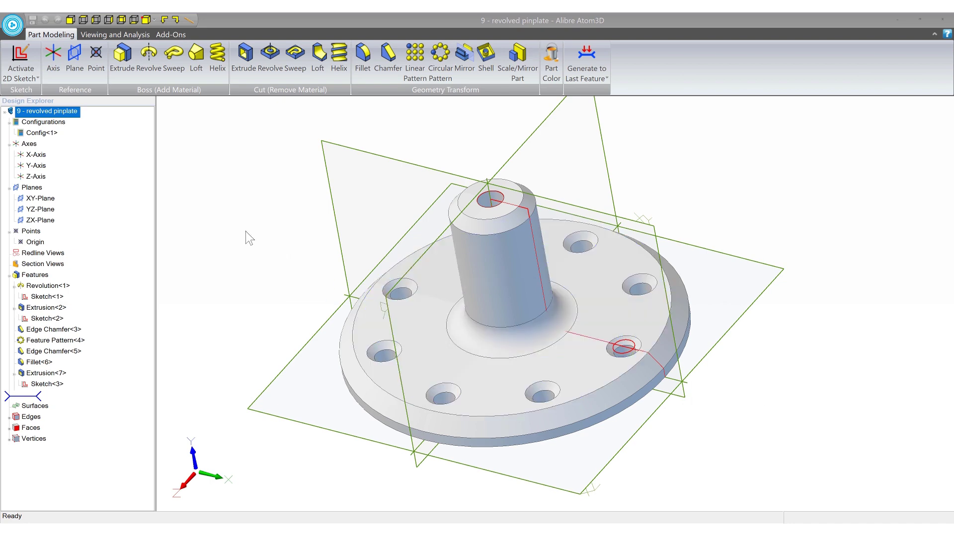
Step: Narrow the Design Explorer to widen the 3D view, then orbit the pinplate to side and top angles
{"action": "left_click_drag", "start_coordinate": [155, 233], "coordinate": [124, 234]}
{"action": "middle_click_drag", "start_coordinate": [464, 261], "coordinate": [462, 193]}
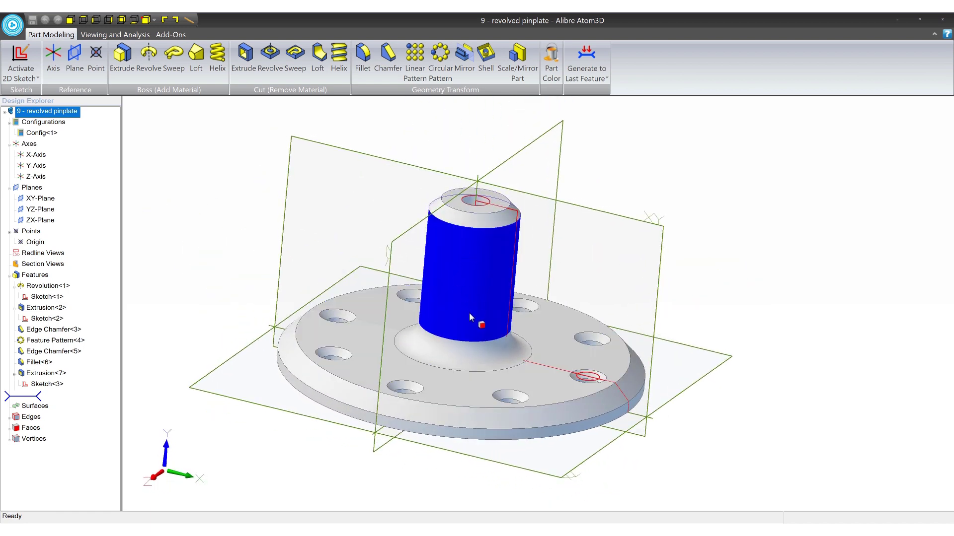
{"action": "middle_click_drag", "start_coordinate": [469, 315], "coordinate": [487, 309]}
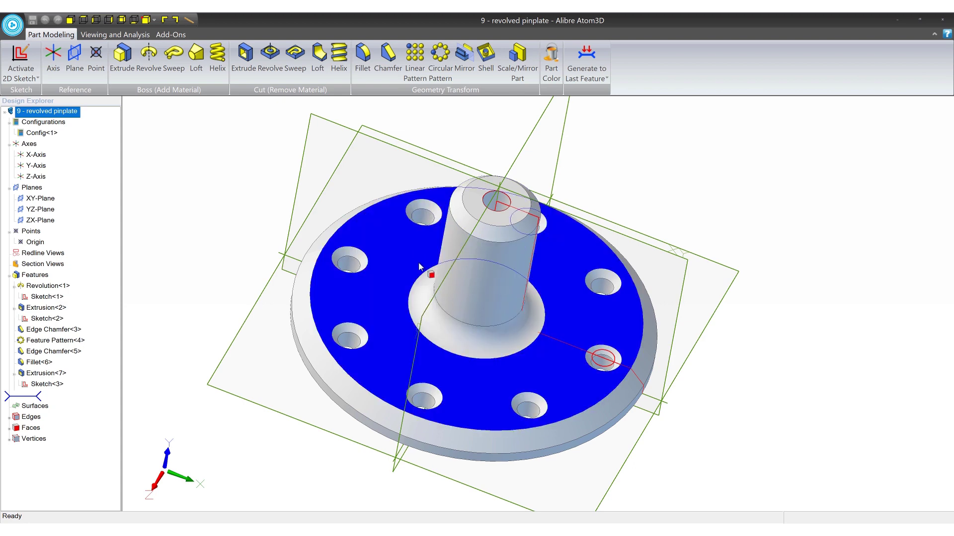
{"action": "left_click", "coordinate": [12, 25]}
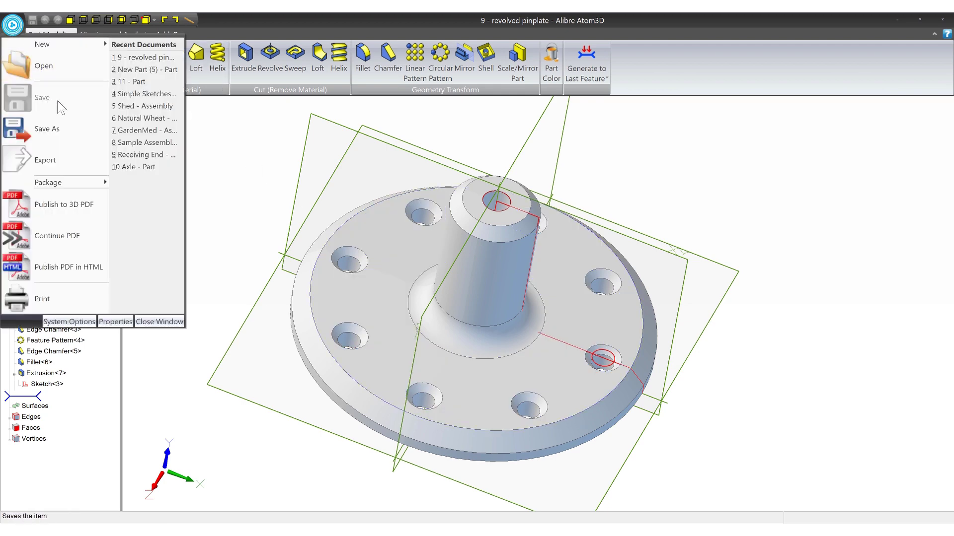
{"action": "left_click", "coordinate": [202, 139]}
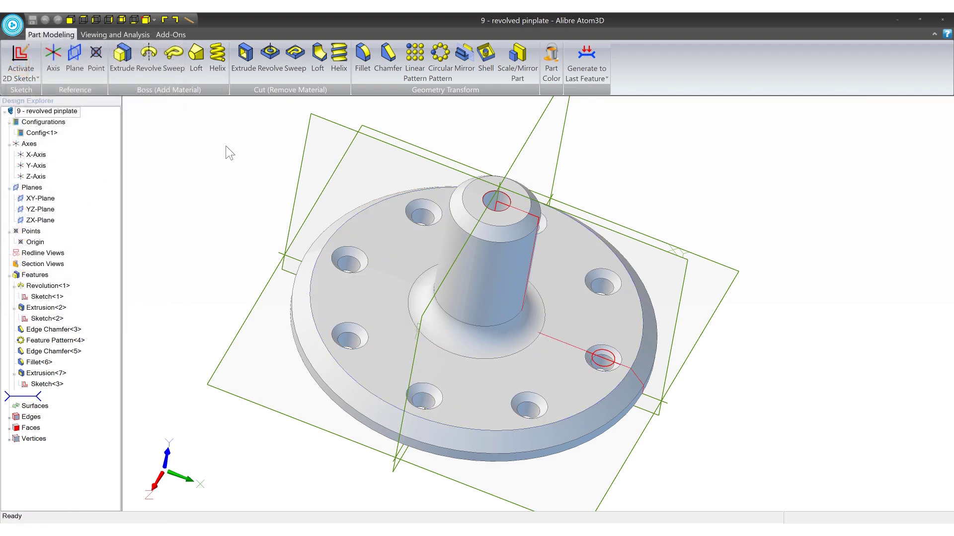
{"action": "left_click", "coordinate": [13, 30]}
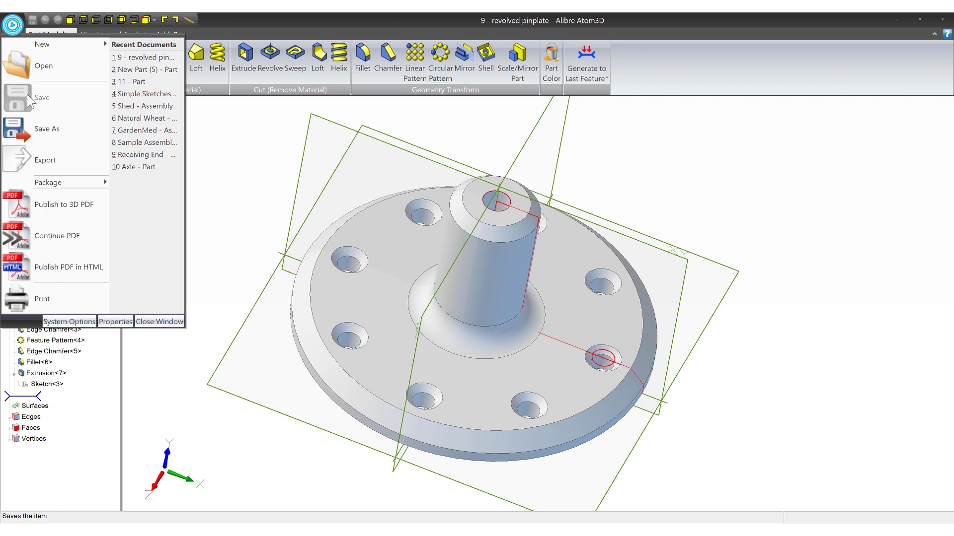
{"action": "left_click", "coordinate": [284, 195]}
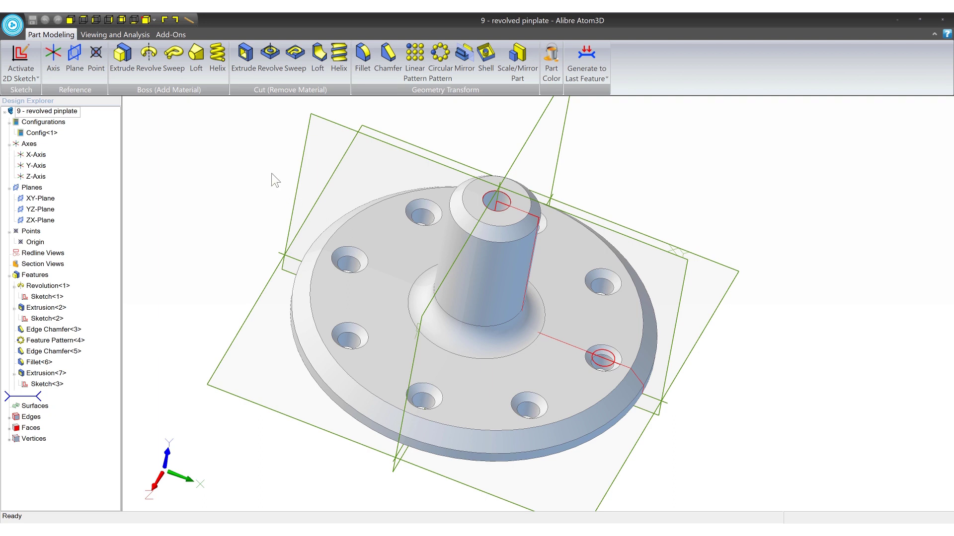
Step: Start a drawing of the pinplate design, try the ANSI C template, then settle on a blank sheet
{"action": "right_click", "coordinate": [46, 115]}
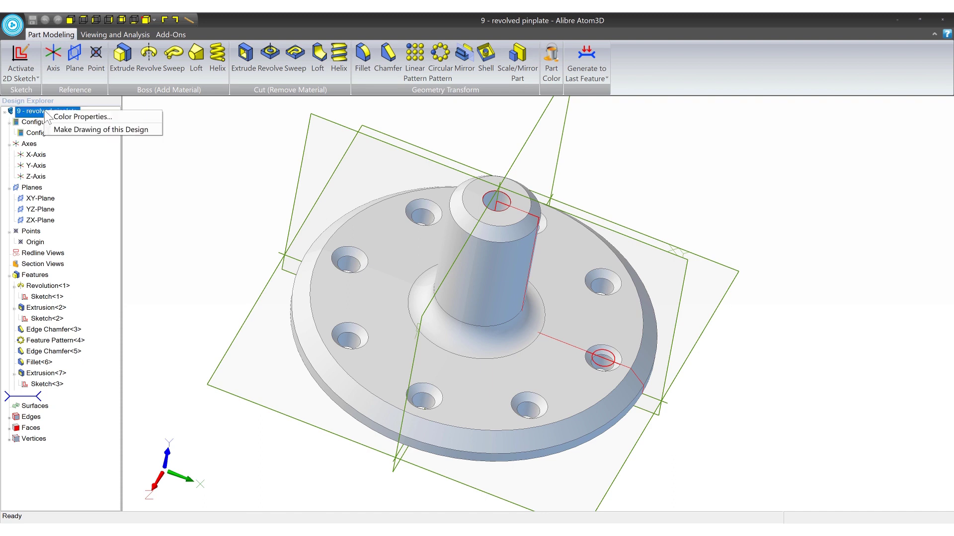
{"action": "left_click", "coordinate": [114, 130]}
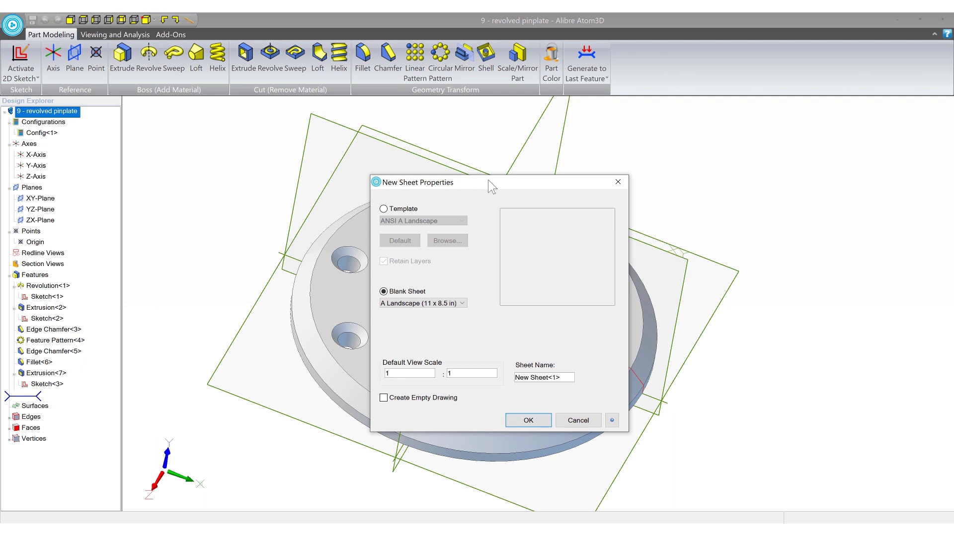
{"action": "left_click", "coordinate": [383, 209]}
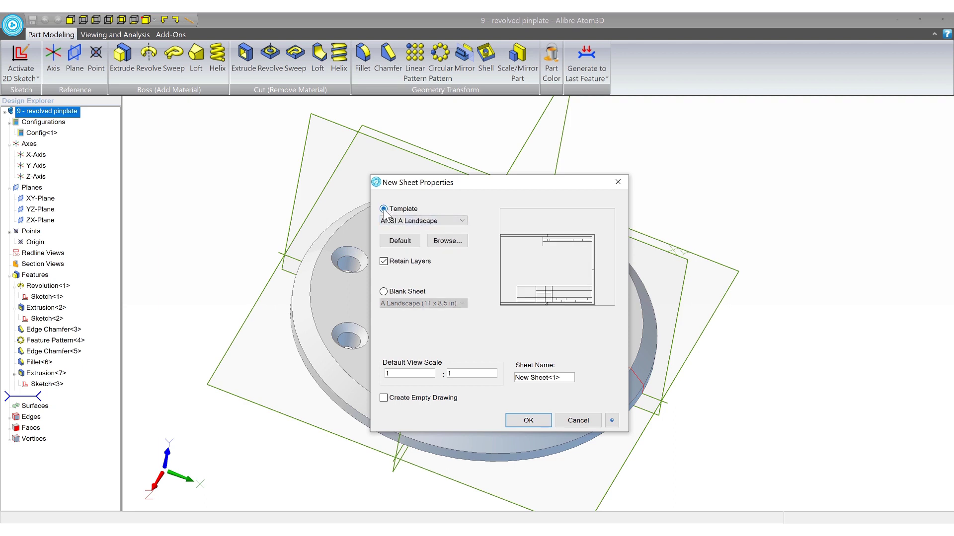
{"action": "left_click", "coordinate": [459, 221]}
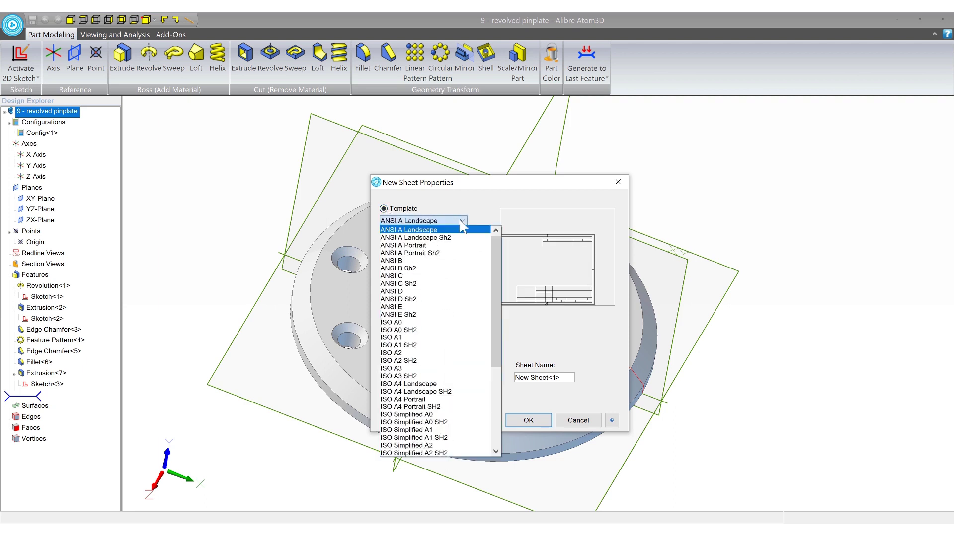
{"action": "scroll", "coordinate": [440, 347], "scroll_direction": "down", "scroll_amount": 3}
{"action": "scroll", "coordinate": [441, 318], "scroll_direction": "up", "scroll_amount": 2}
{"action": "scroll", "coordinate": [445, 298], "scroll_direction": "up", "scroll_amount": 1}
{"action": "left_click", "coordinate": [448, 276]}
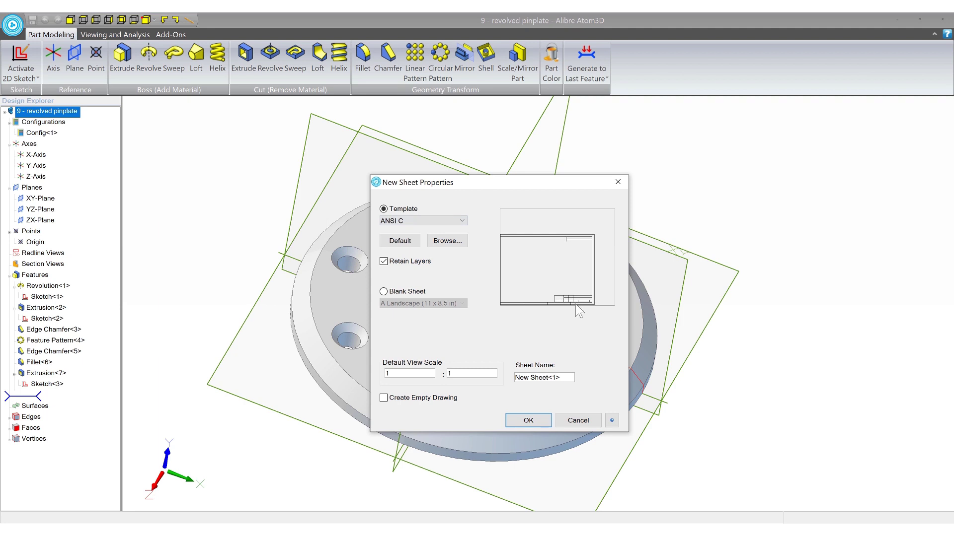
{"action": "left_click", "coordinate": [384, 292]}
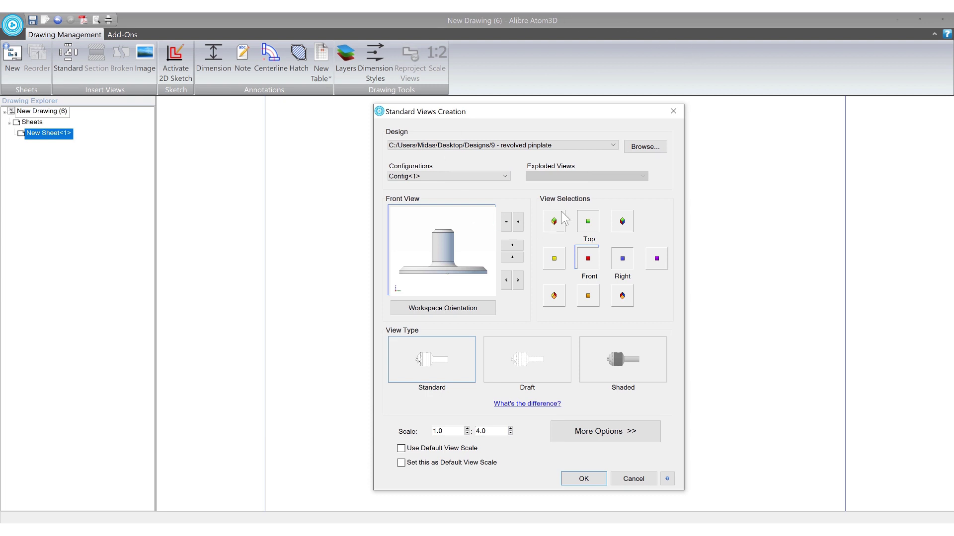
{"action": "left_click_drag", "start_coordinate": [486, 114], "coordinate": [620, 104]}
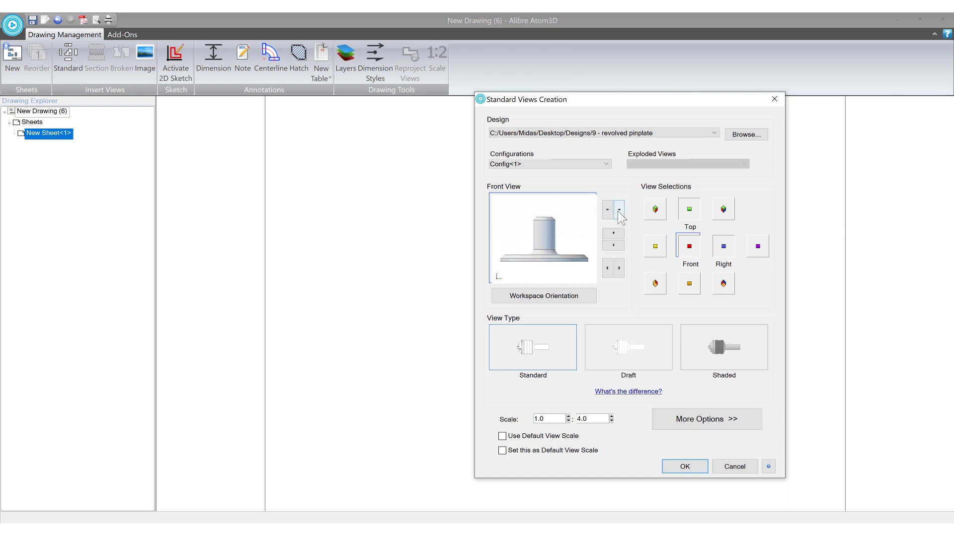
{"action": "left_click", "coordinate": [618, 247]}
{"action": "left_click", "coordinate": [618, 247]}
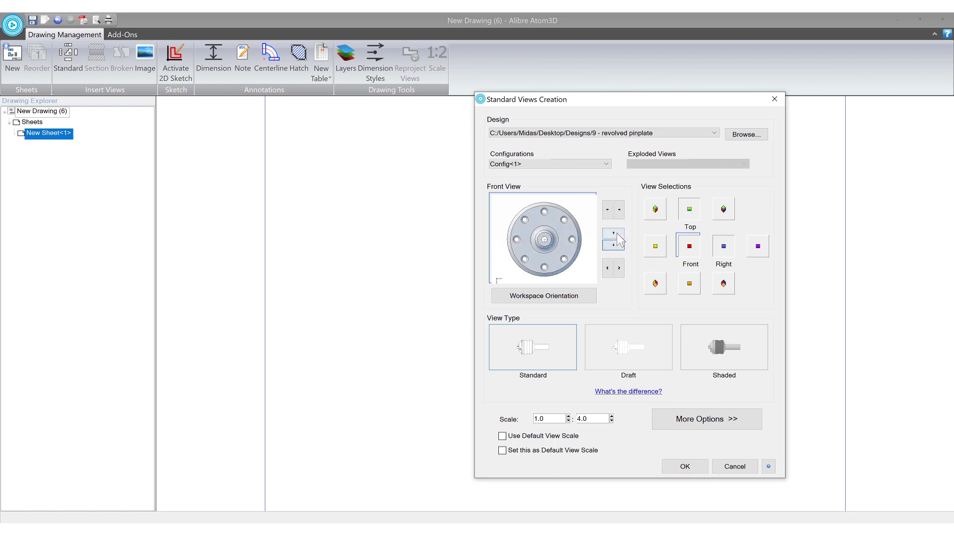
{"action": "left_click", "coordinate": [617, 235]}
{"action": "left_click", "coordinate": [618, 234]}
{"action": "left_click", "coordinate": [617, 244]}
{"action": "left_click", "coordinate": [617, 243]}
{"action": "left_click", "coordinate": [615, 236]}
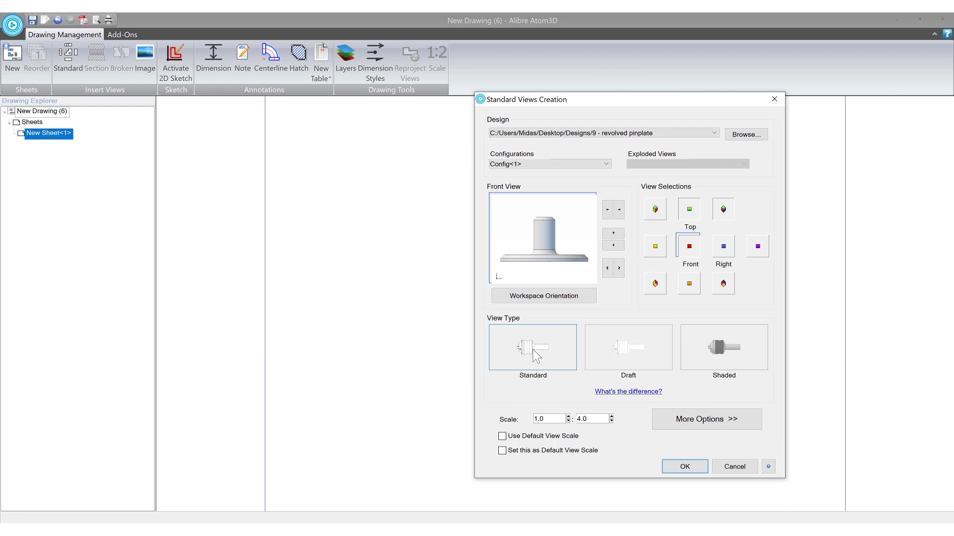
Step: Confirm the standard views and drop the front, top and isometric views onto the sheet
{"action": "left_click", "coordinate": [684, 467]}
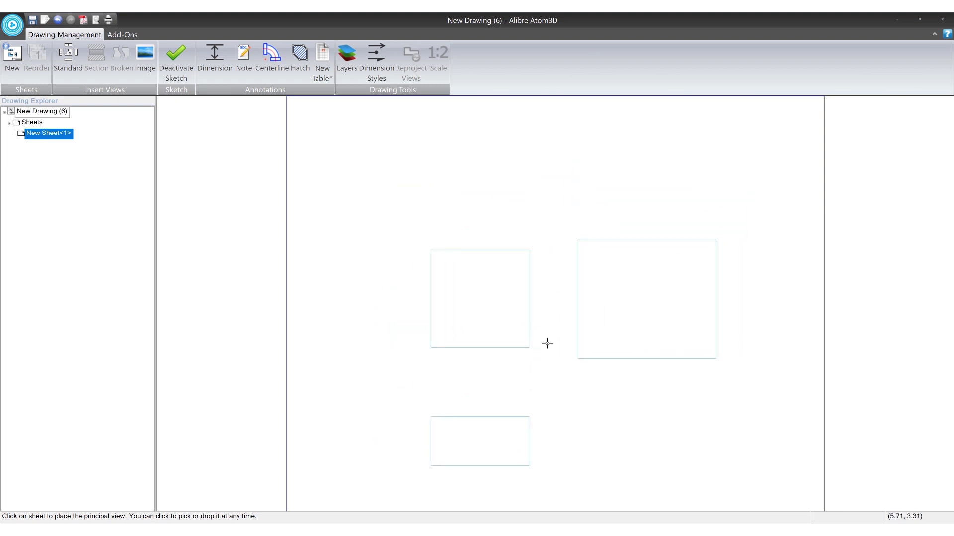
{"action": "scroll", "coordinate": [544, 341], "scroll_direction": "down", "scroll_amount": 3}
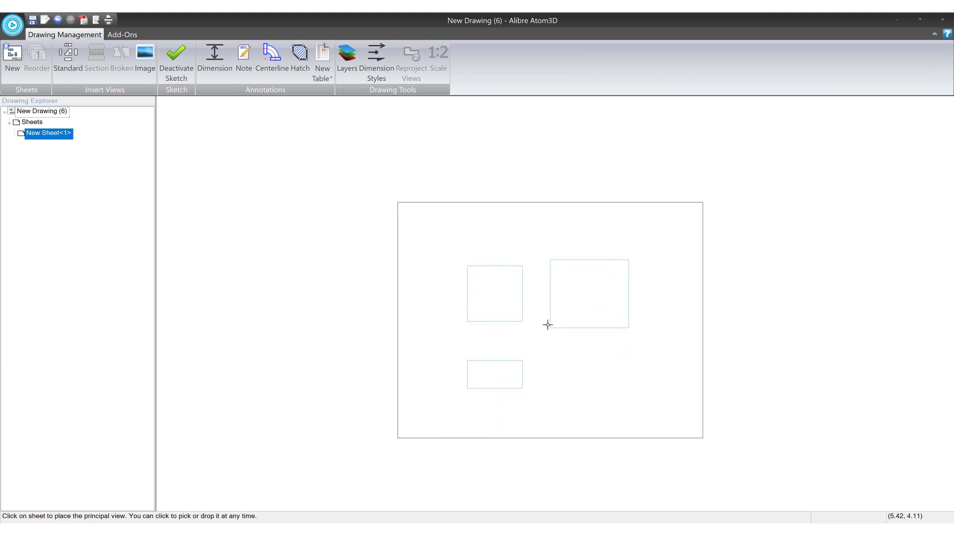
{"action": "left_click", "coordinate": [548, 323]}
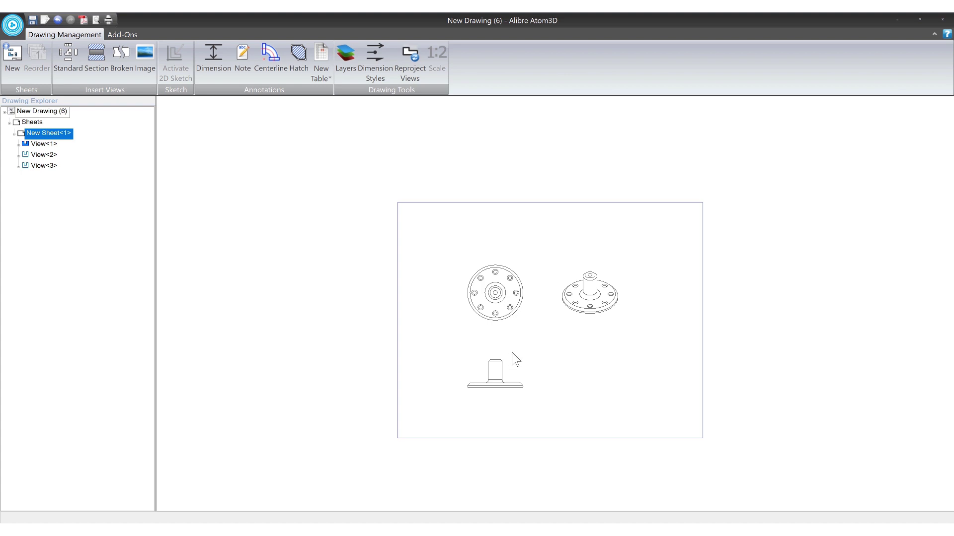
{"action": "scroll", "coordinate": [514, 351], "scroll_direction": "up", "scroll_amount": 2}
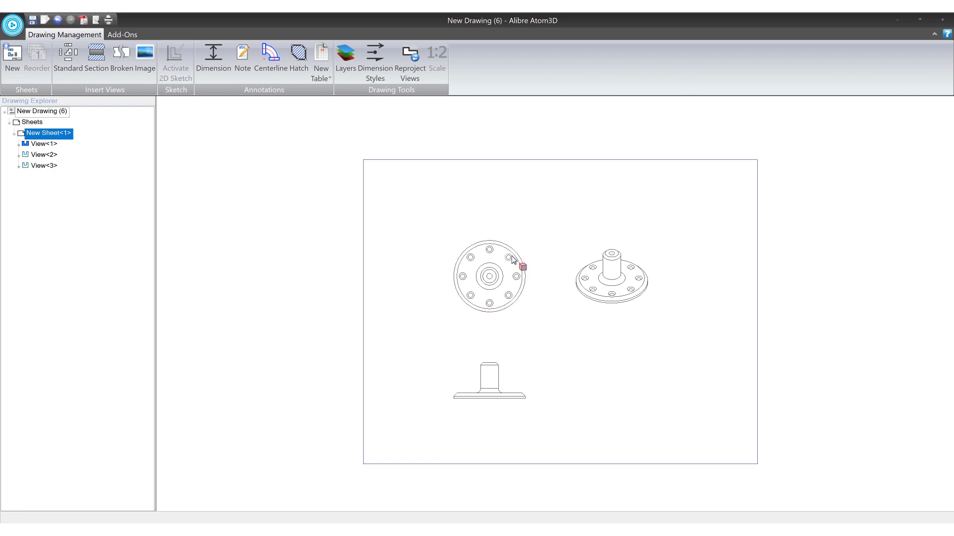
Step: Rescale the front view from 1:4 up to 1:2.5
{"action": "left_click", "coordinate": [511, 258]}
{"action": "left_click", "coordinate": [462, 376]}
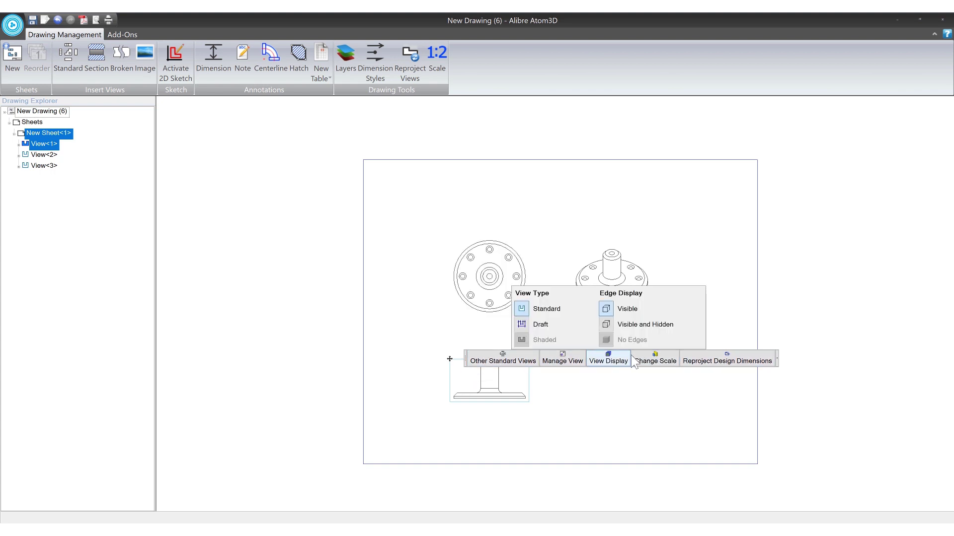
{"action": "mouse_move", "coordinate": [655, 363]}
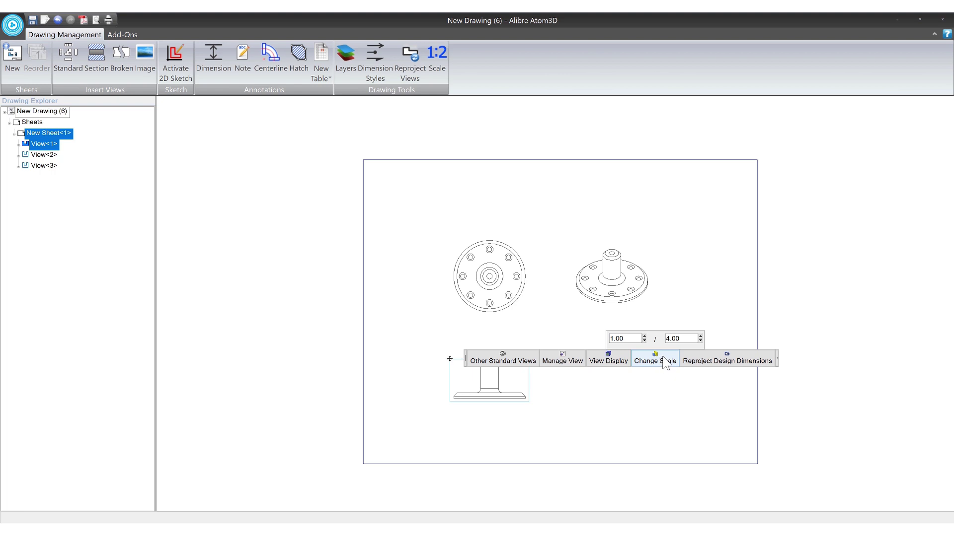
{"action": "left_click", "coordinate": [700, 341]}
{"action": "left_click", "coordinate": [700, 340]}
{"action": "left_click", "coordinate": [700, 340]}
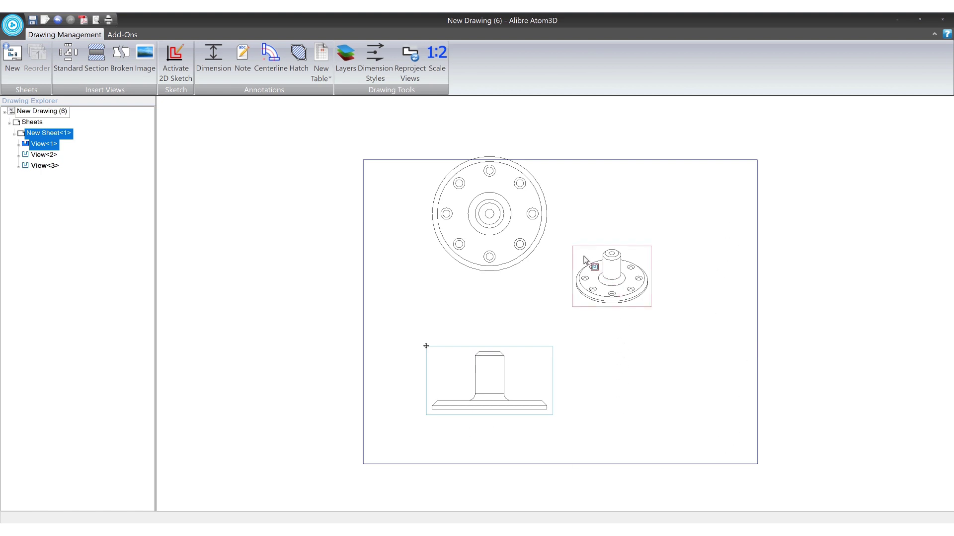
Step: Rescale the isometric view up to 1:2.5 as well
{"action": "left_click", "coordinate": [594, 266]}
{"action": "mouse_move", "coordinate": [701, 250]}
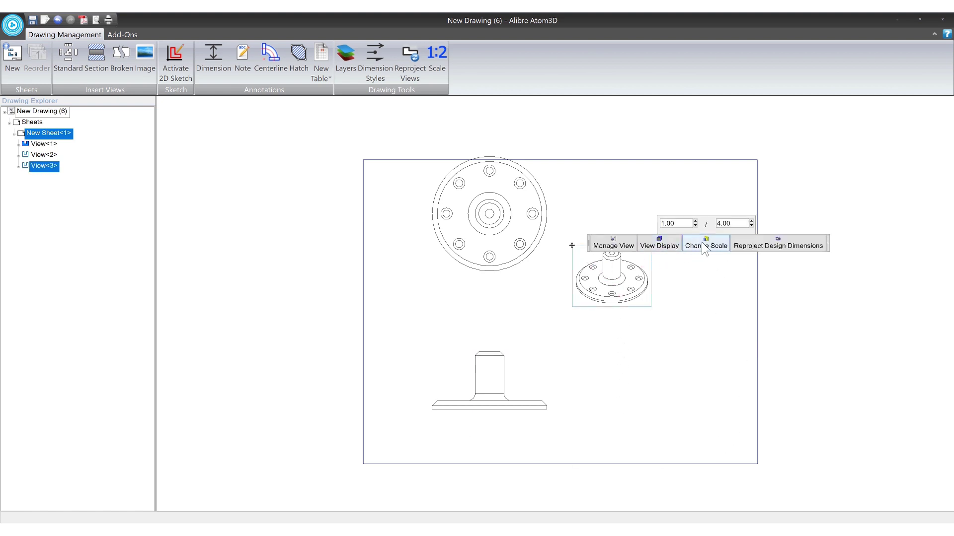
{"action": "left_click", "coordinate": [751, 226]}
{"action": "left_click", "coordinate": [751, 225]}
{"action": "left_click", "coordinate": [751, 225]}
{"action": "left_click", "coordinate": [583, 208]}
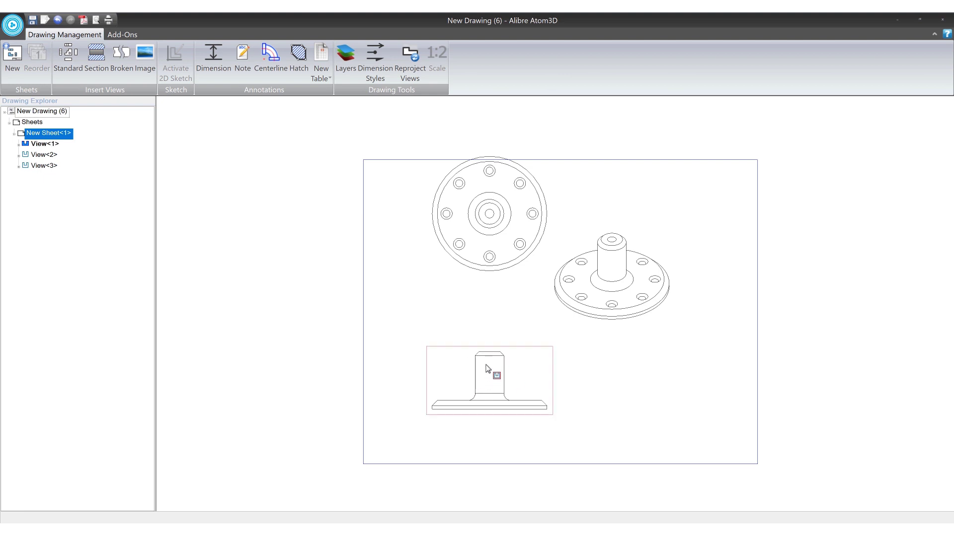
{"action": "left_click", "coordinate": [566, 241]}
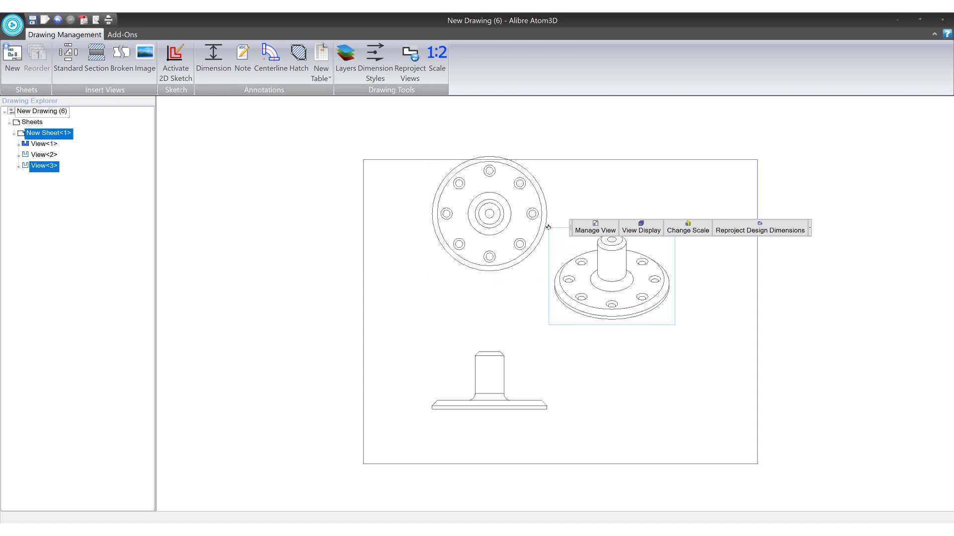
{"action": "left_click_drag", "start_coordinate": [548, 227], "coordinate": [615, 173]}
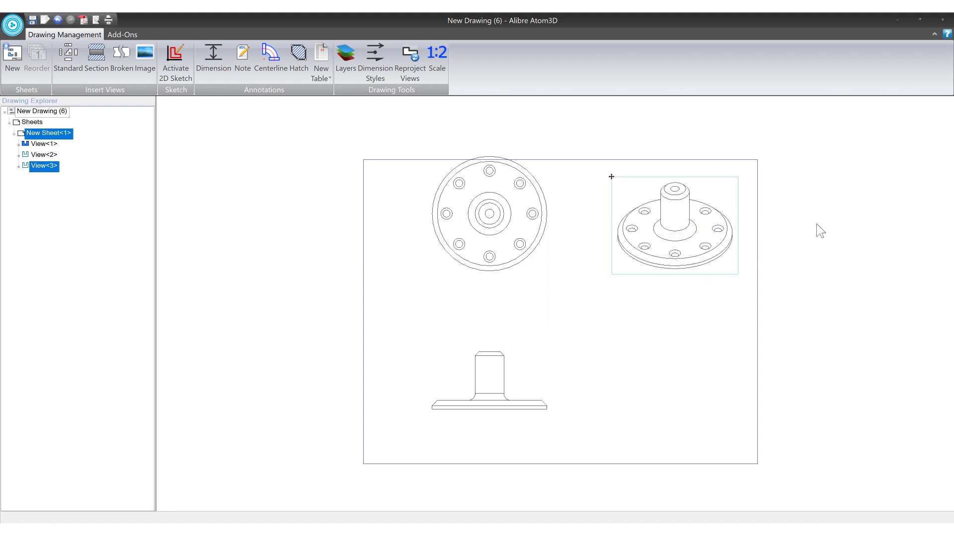
{"action": "left_click", "coordinate": [447, 373]}
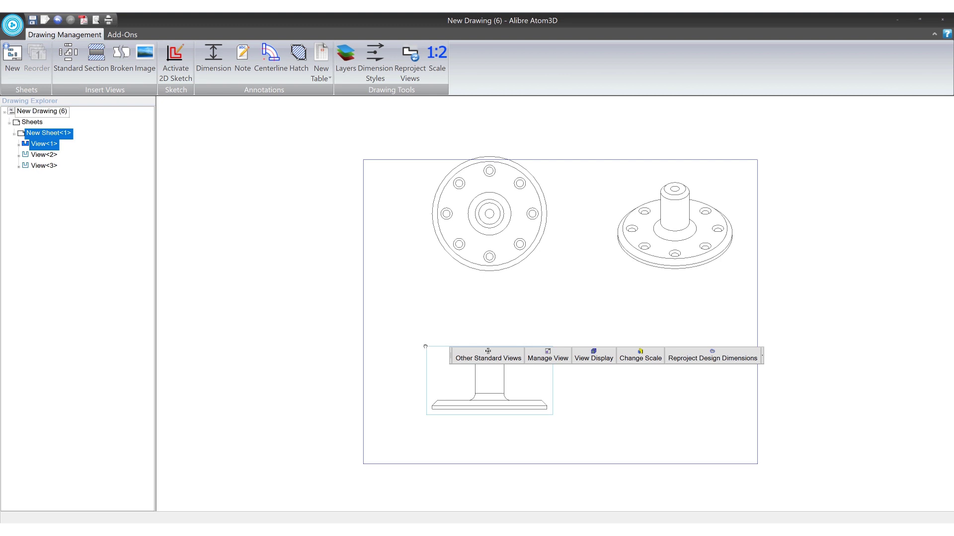
{"action": "mouse_move", "coordinate": [425, 346]}
{"action": "left_mouse_down"}
{"action": "mouse_move", "coordinate": [391, 381]}
{"action": "mouse_move", "coordinate": [410, 355]}
{"action": "left_mouse_up"}
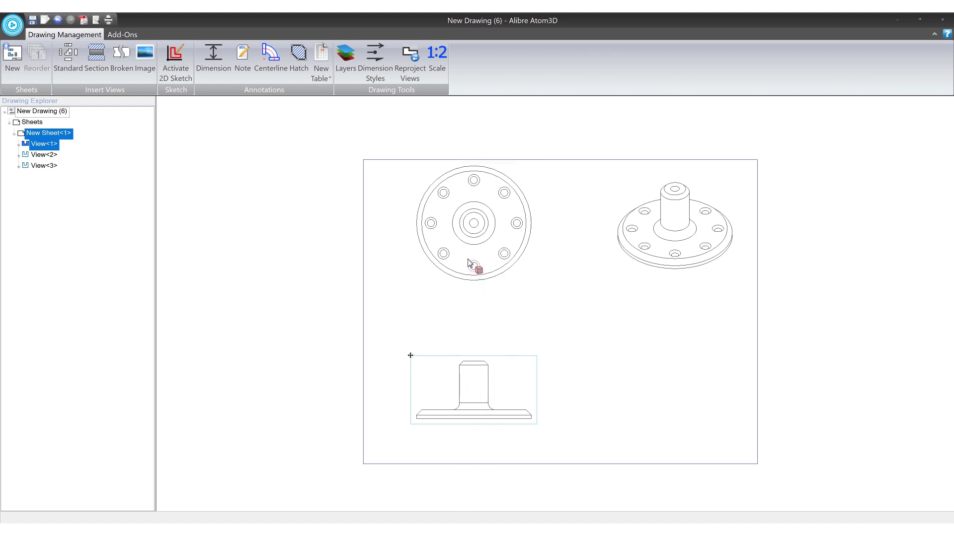
{"action": "left_click", "coordinate": [453, 219]}
{"action": "left_click", "coordinate": [412, 163]}
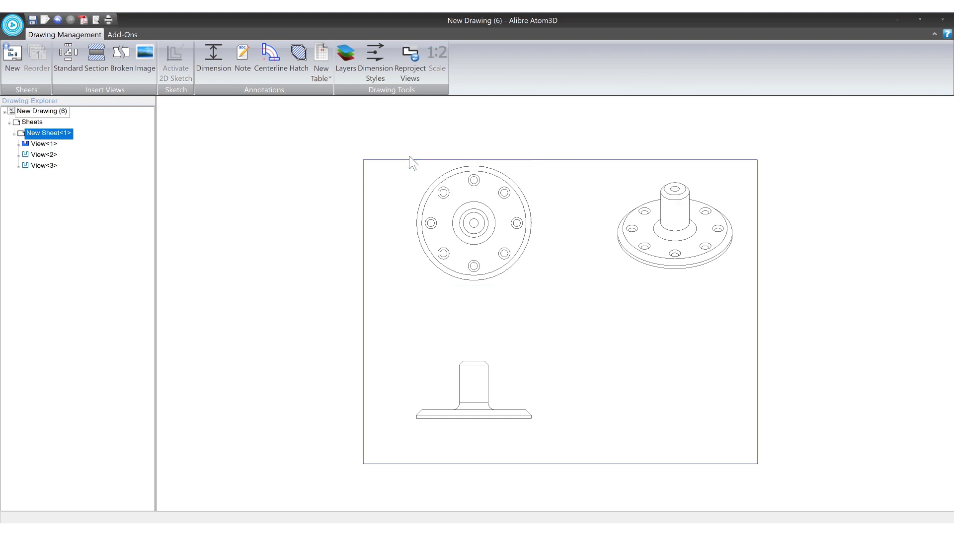
{"action": "left_click", "coordinate": [411, 162]}
{"action": "mouse_move", "coordinate": [410, 160]}
{"action": "left_mouse_down"}
{"action": "mouse_move", "coordinate": [426, 186]}
{"action": "mouse_move", "coordinate": [486, 196]}
{"action": "mouse_move", "coordinate": [554, 228]}
{"action": "mouse_move", "coordinate": [459, 206]}
{"action": "mouse_move", "coordinate": [573, 211]}
{"action": "mouse_move", "coordinate": [353, 211]}
{"action": "mouse_move", "coordinate": [583, 206]}
{"action": "mouse_move", "coordinate": [347, 188]}
{"action": "mouse_move", "coordinate": [567, 202]}
{"action": "left_mouse_up"}
{"action": "left_click_drag", "start_coordinate": [402, 201], "coordinate": [403, 202]}
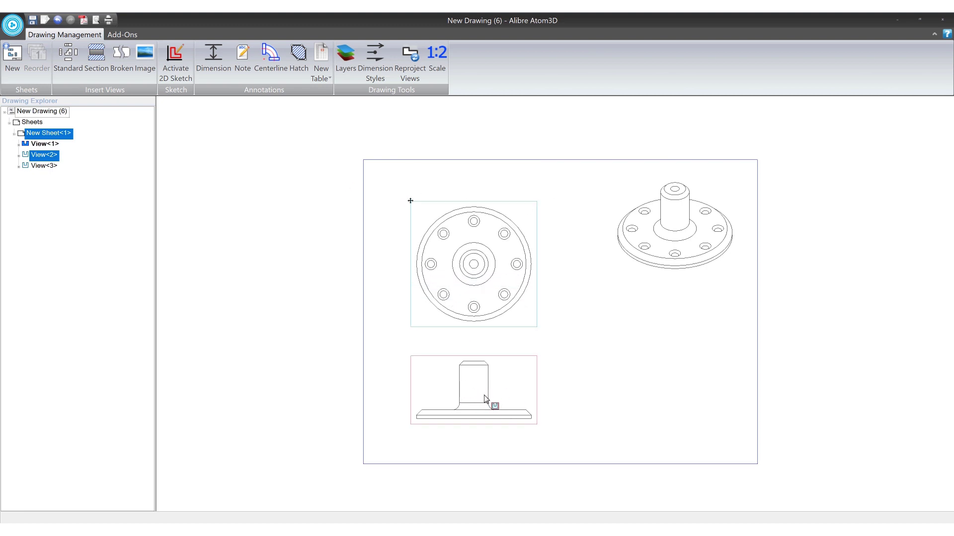
{"action": "right_click", "coordinate": [421, 217]}
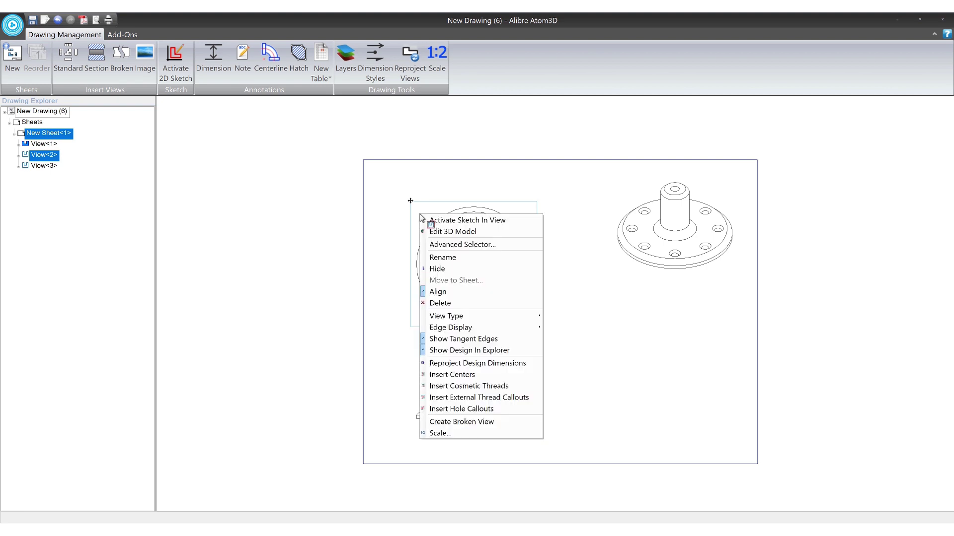
{"action": "left_click", "coordinate": [446, 292]}
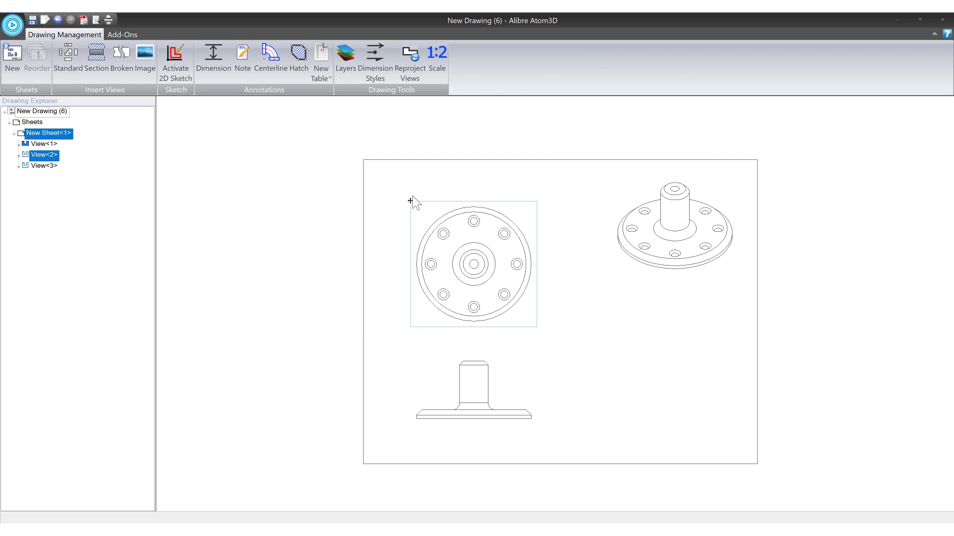
{"action": "left_click_drag", "start_coordinate": [411, 201], "coordinate": [591, 332]}
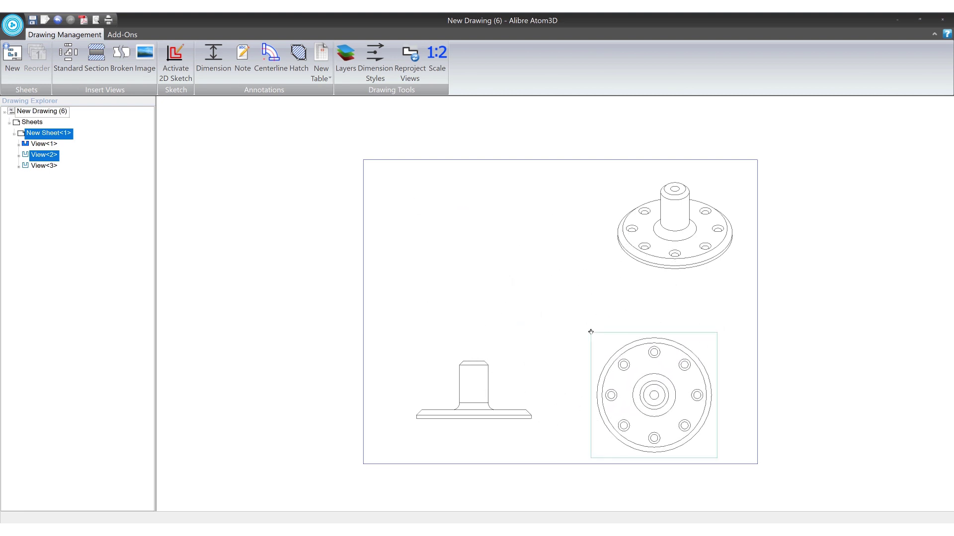
{"action": "key", "text": "ctrl+z"}
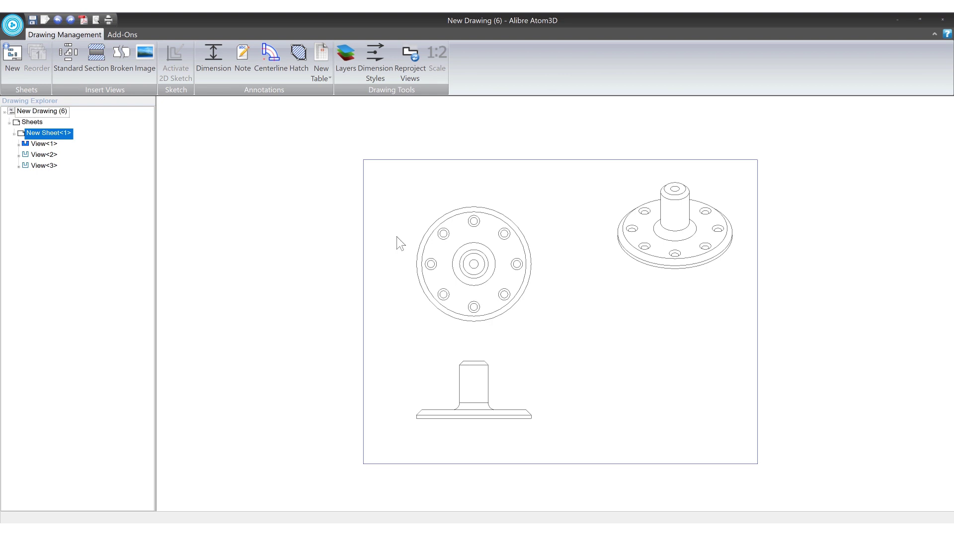
Step: Add Ø8.000 and Ø7.293 diameter dimensions on the left, then pick the hub circle
{"action": "left_click", "coordinate": [206, 53]}
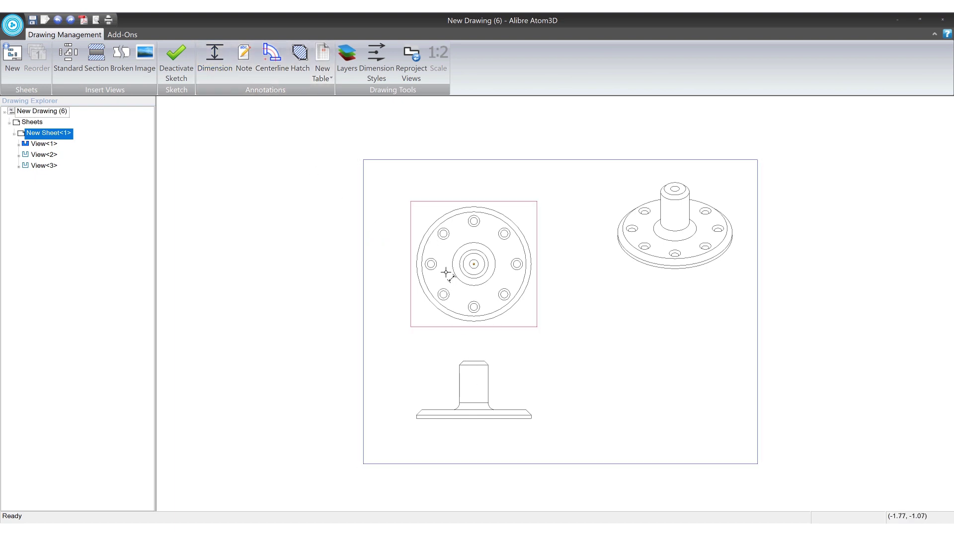
{"action": "left_click", "coordinate": [430, 232]}
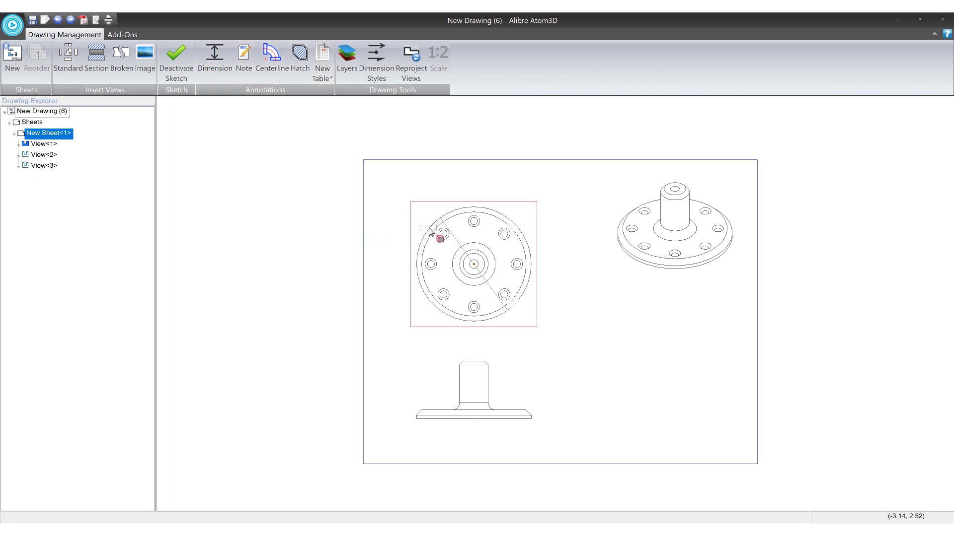
{"action": "left_click", "coordinate": [389, 213]}
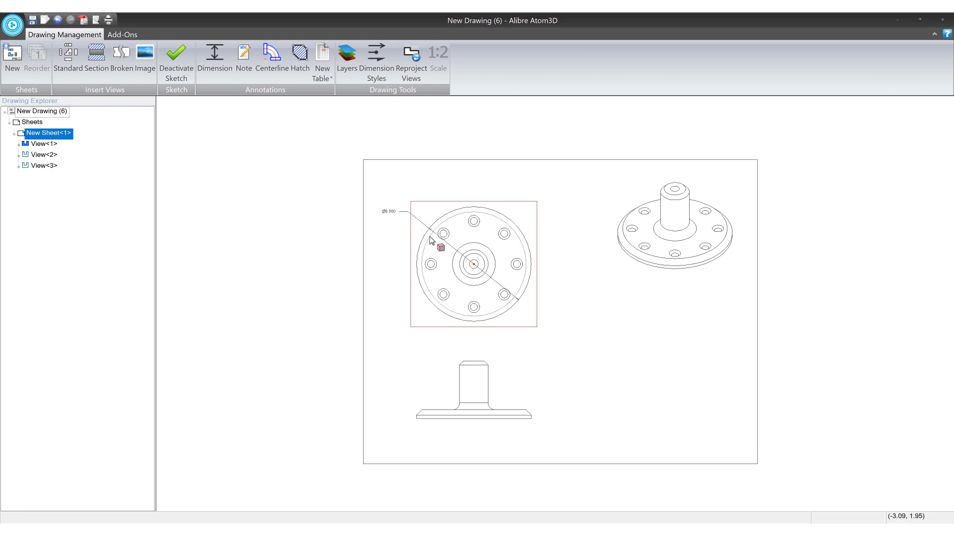
{"action": "left_click", "coordinate": [430, 242]}
{"action": "left_click", "coordinate": [391, 224]}
{"action": "left_click", "coordinate": [454, 257]}
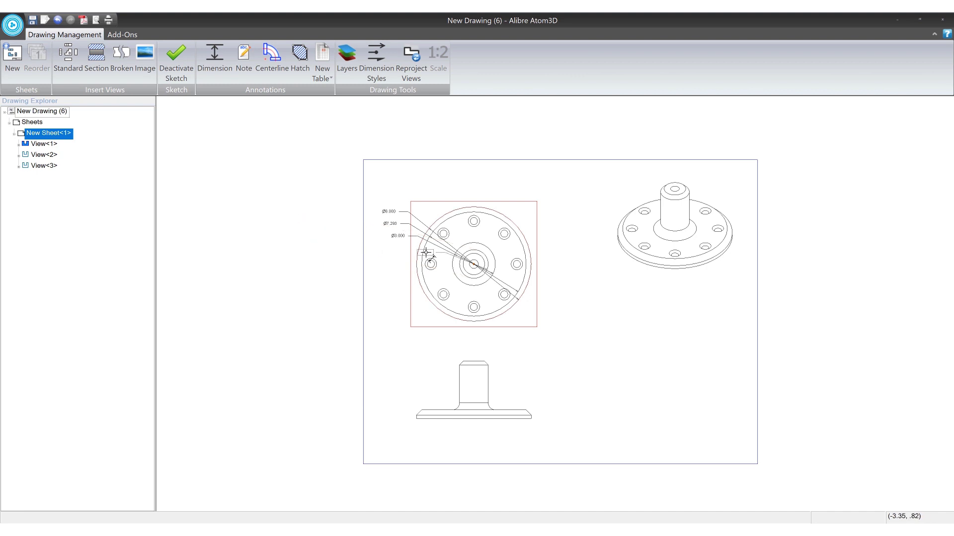
Step: Stop dimensioning and line up the Ø2.000 label with the stacked diameter labels
{"action": "key", "text": "Escape"}
{"action": "left_click", "coordinate": [432, 254]}
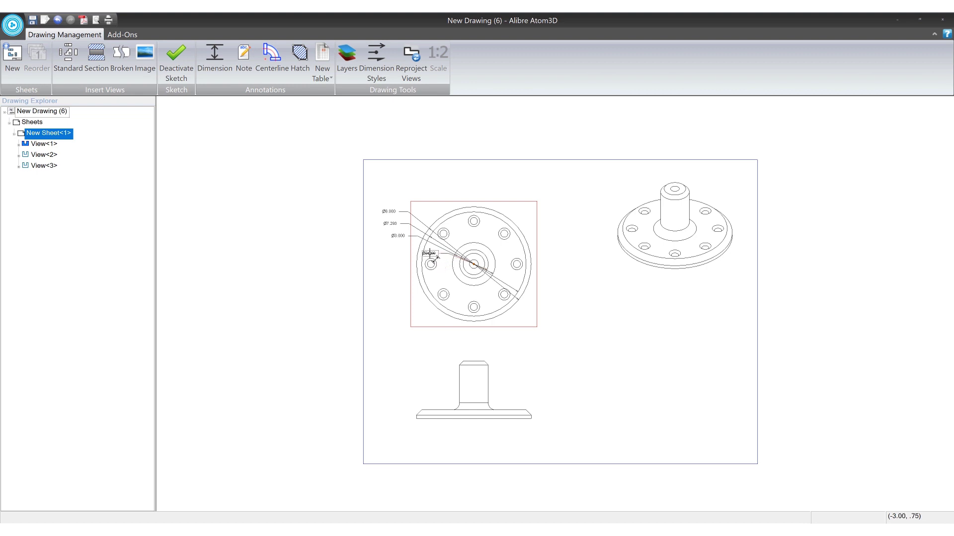
{"action": "left_click", "coordinate": [396, 245]}
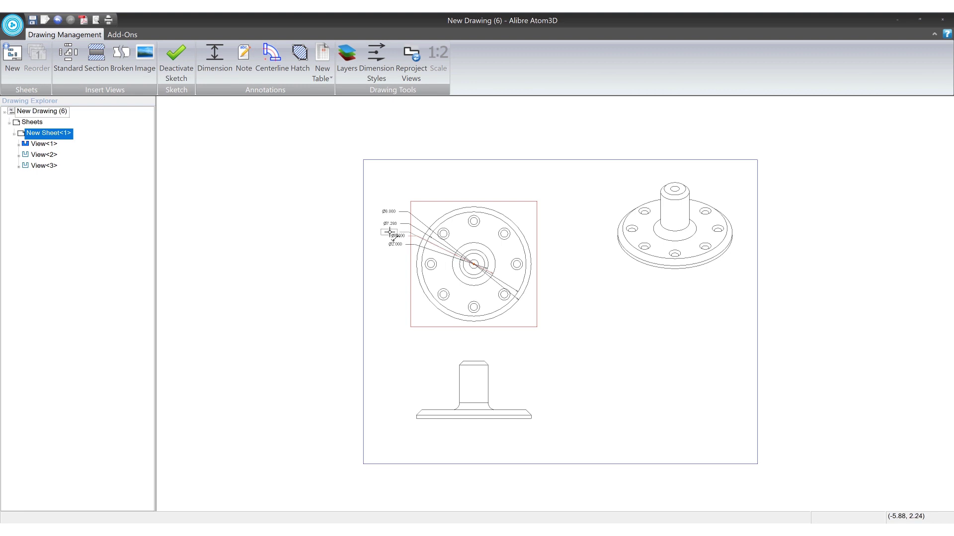
{"action": "left_click_drag", "start_coordinate": [393, 243], "coordinate": [388, 214]}
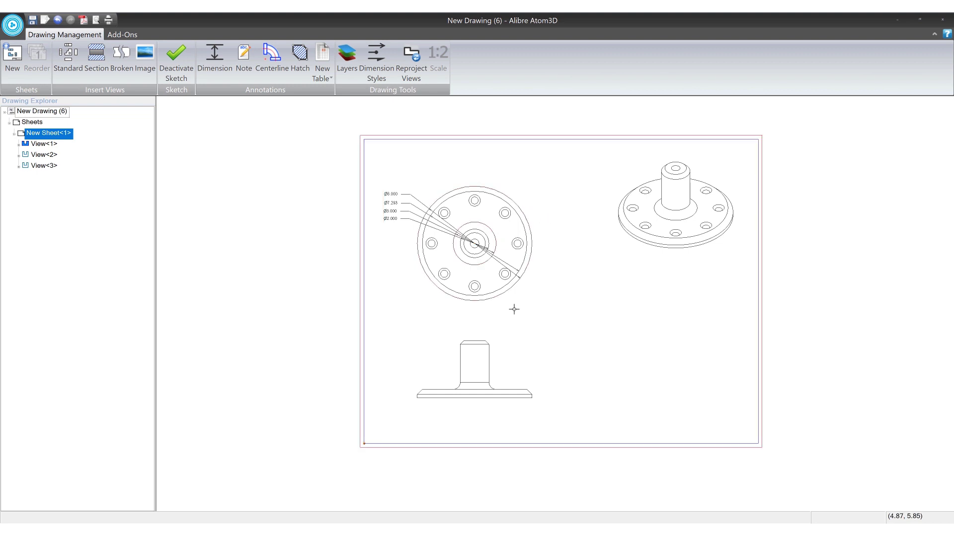
Step: Bring the front view into sight and dimension the shaft's top edge width as 1.500
{"action": "scroll", "coordinate": [502, 379], "scroll_direction": "up", "scroll_amount": 3}
{"action": "middle_click_drag", "start_coordinate": [541, 372], "coordinate": [518, 351]}
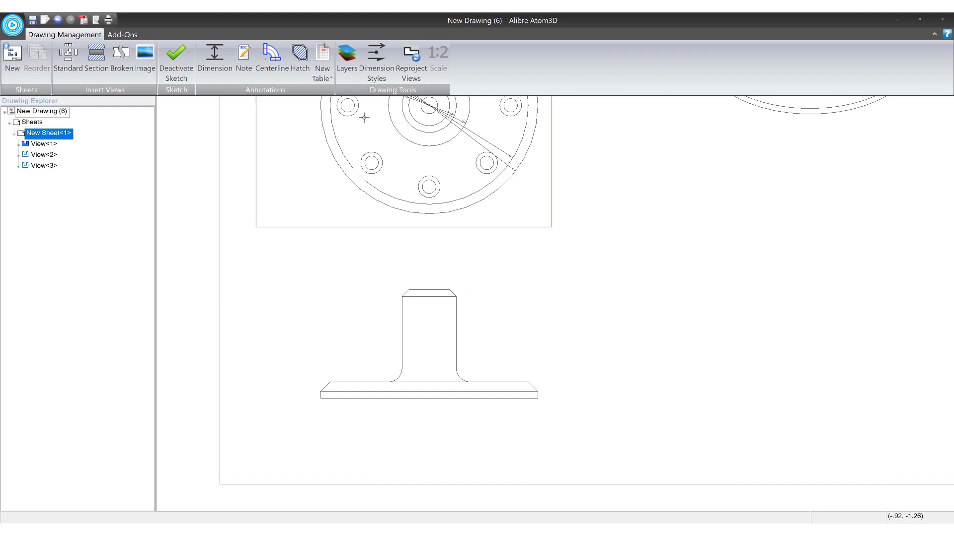
{"action": "middle_click_drag", "start_coordinate": [396, 133], "coordinate": [409, 190]}
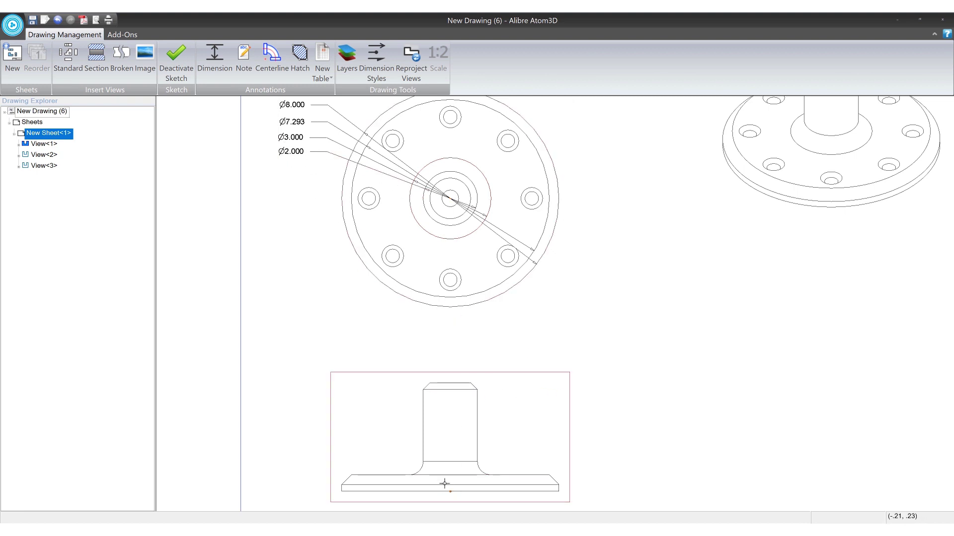
{"action": "left_click", "coordinate": [449, 384]}
{"action": "left_click", "coordinate": [514, 354]}
Step: Add the 4.000 overall height dimension at right and the .604 flange thickness
{"action": "middle_click_drag", "start_coordinate": [632, 352], "coordinate": [598, 304]}
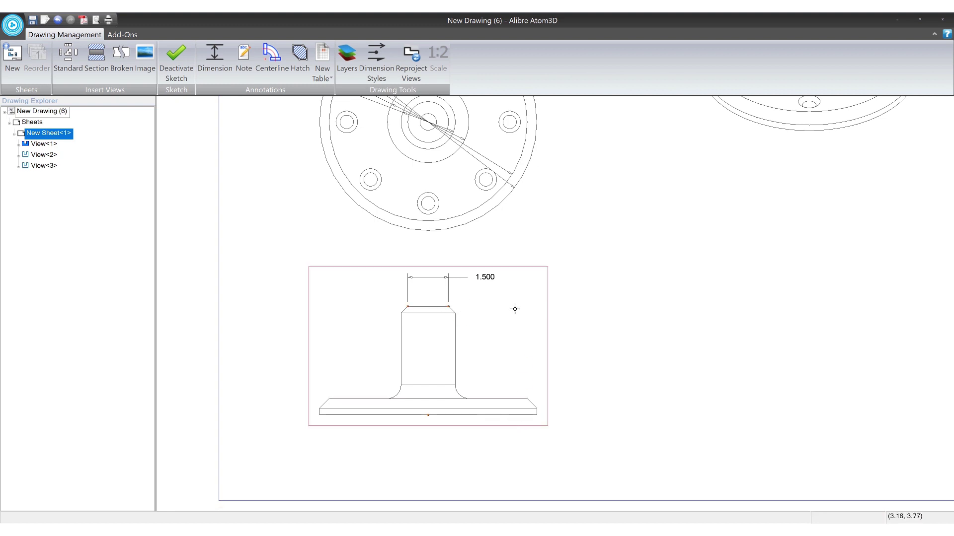
{"action": "left_click", "coordinate": [436, 309]}
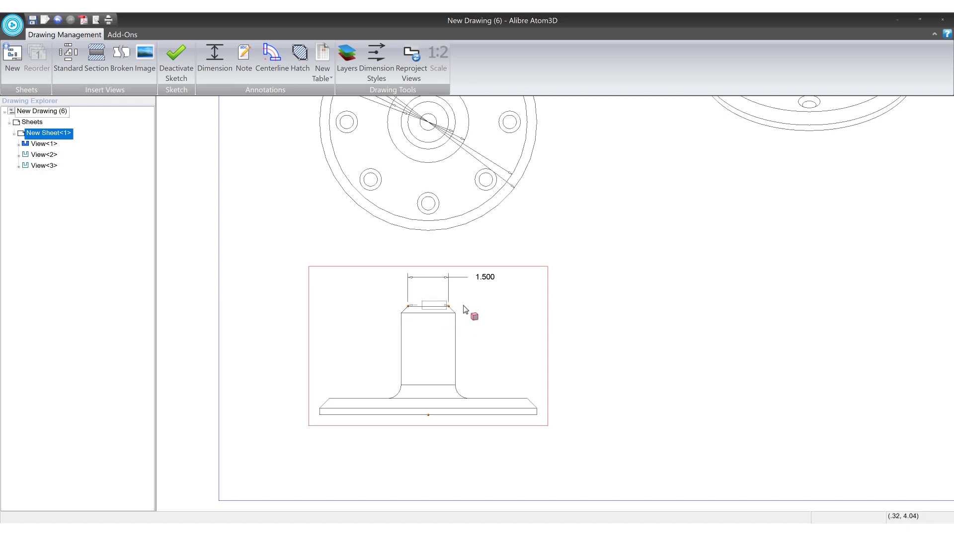
{"action": "left_click", "coordinate": [490, 416]}
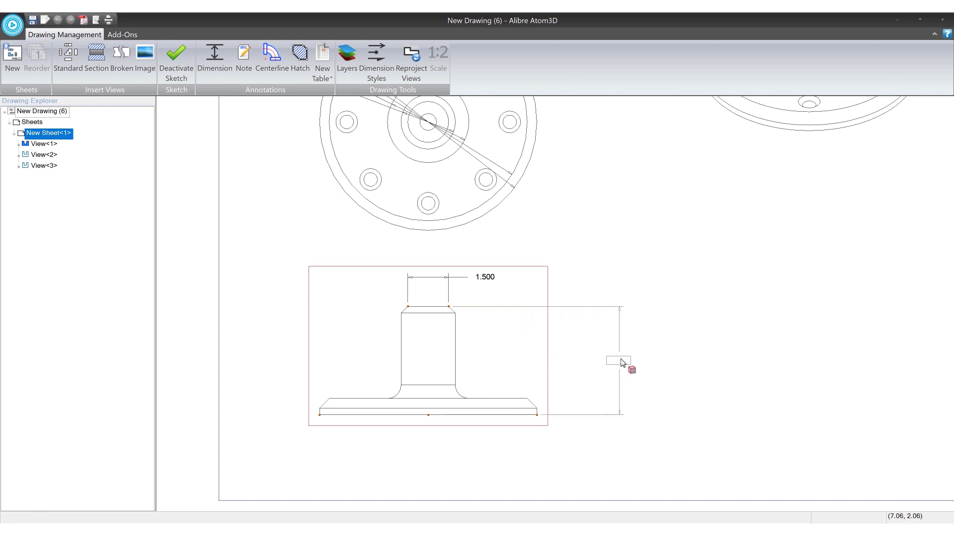
{"action": "left_click", "coordinate": [621, 362]}
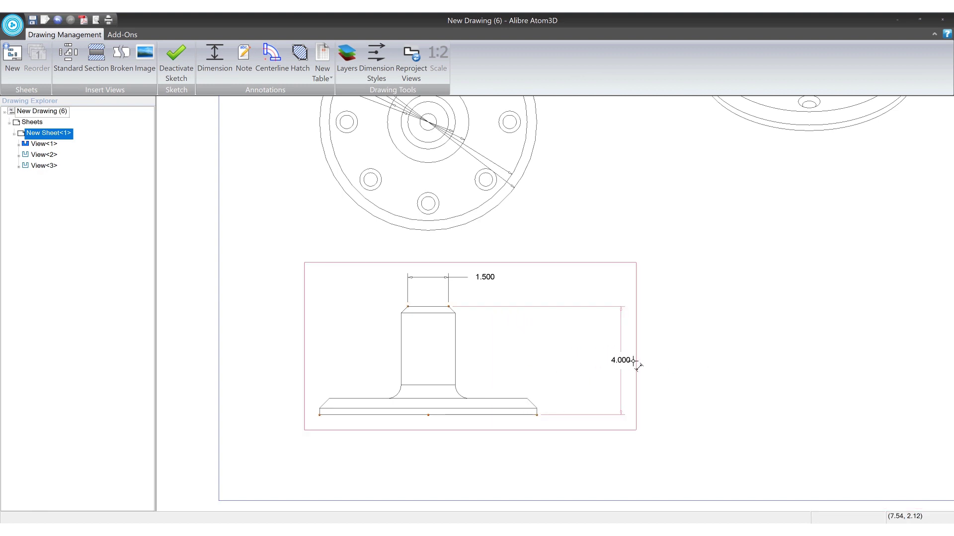
{"action": "left_click", "coordinate": [523, 415]}
{"action": "left_click", "coordinate": [522, 400]}
{"action": "left_click", "coordinate": [599, 384]}
{"action": "scroll", "coordinate": [485, 432], "scroll_direction": "up", "scroll_amount": 2}
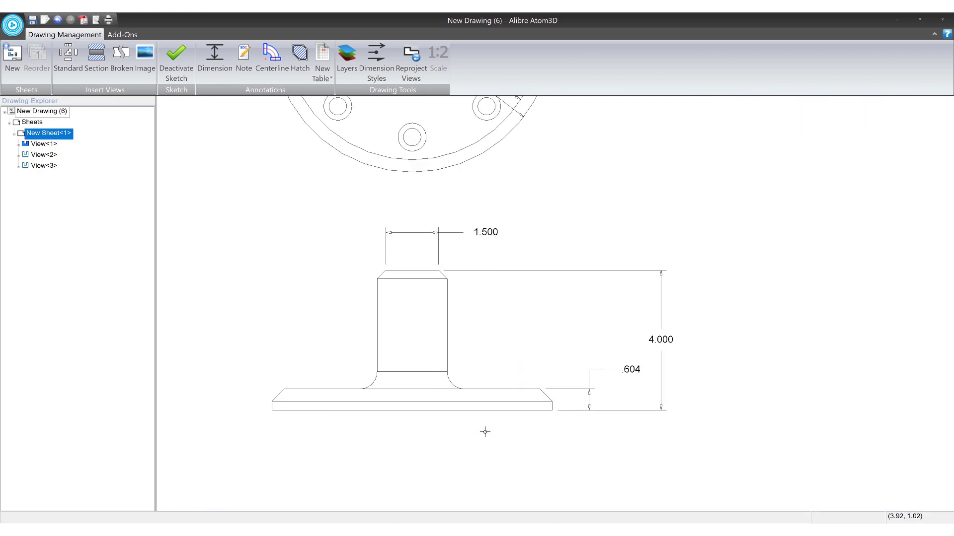
{"action": "scroll", "coordinate": [521, 411], "scroll_direction": "up", "scroll_amount": 2}
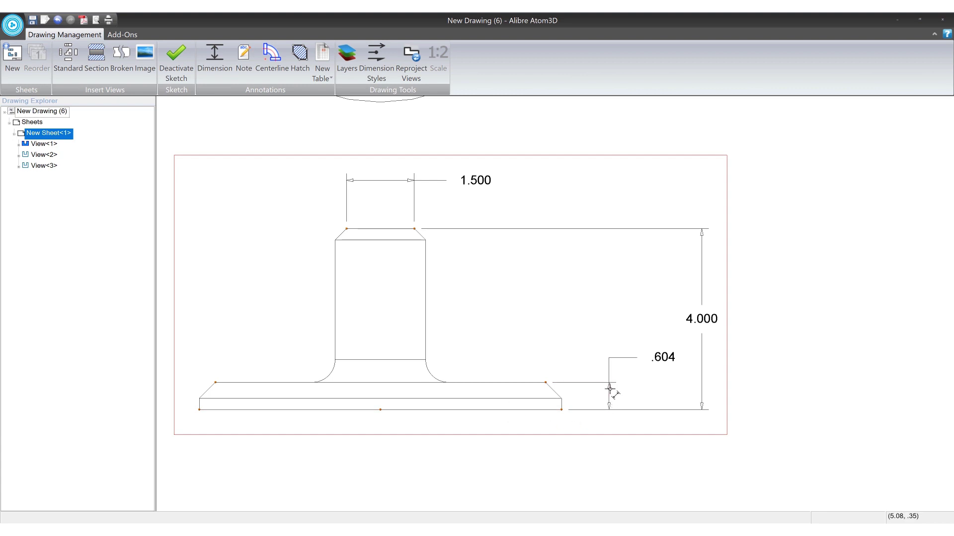
Step: Dimension the flange chamfer at 45.00° against the bottom edge and move the label above it
{"action": "left_click", "coordinate": [553, 391]}
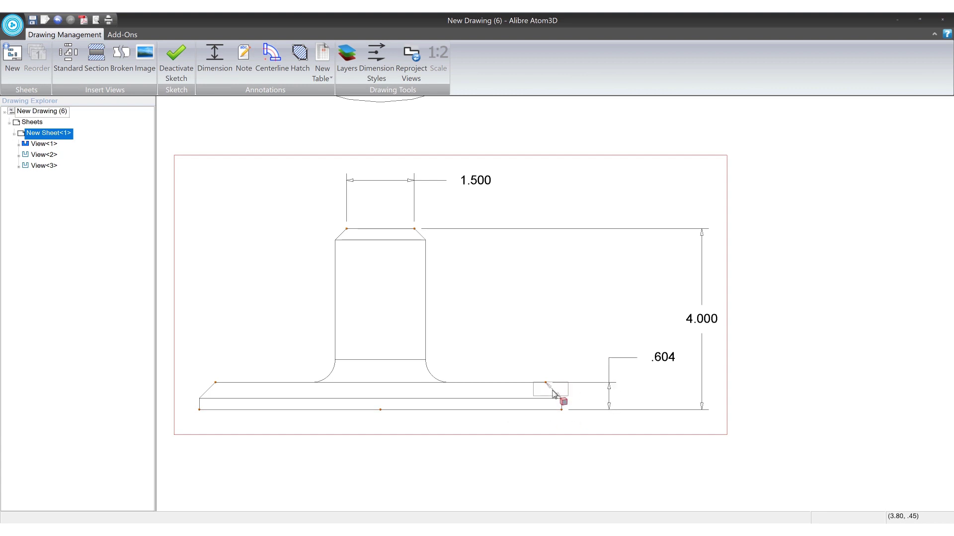
{"action": "left_click", "coordinate": [535, 411]}
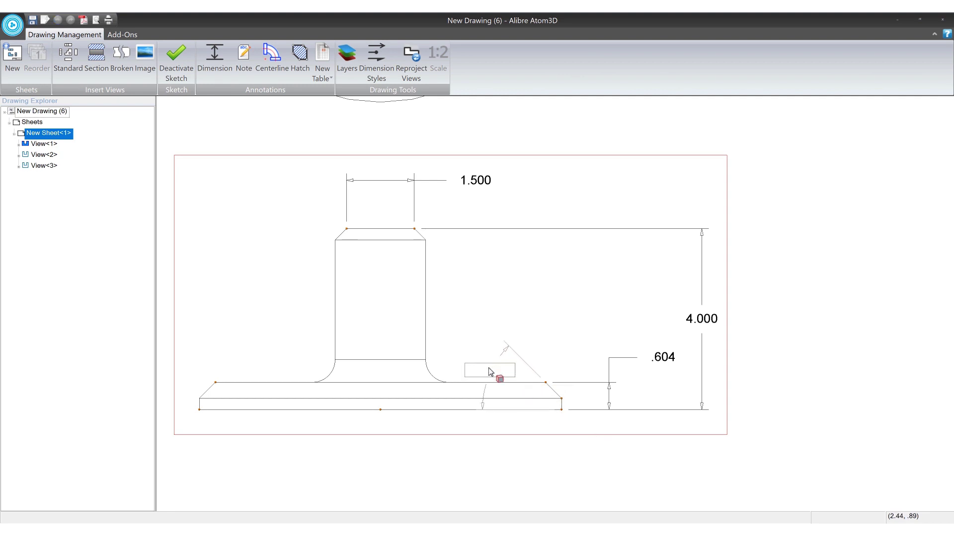
{"action": "left_click", "coordinate": [471, 371]}
{"action": "left_click_drag", "start_coordinate": [484, 366], "coordinate": [584, 337]}
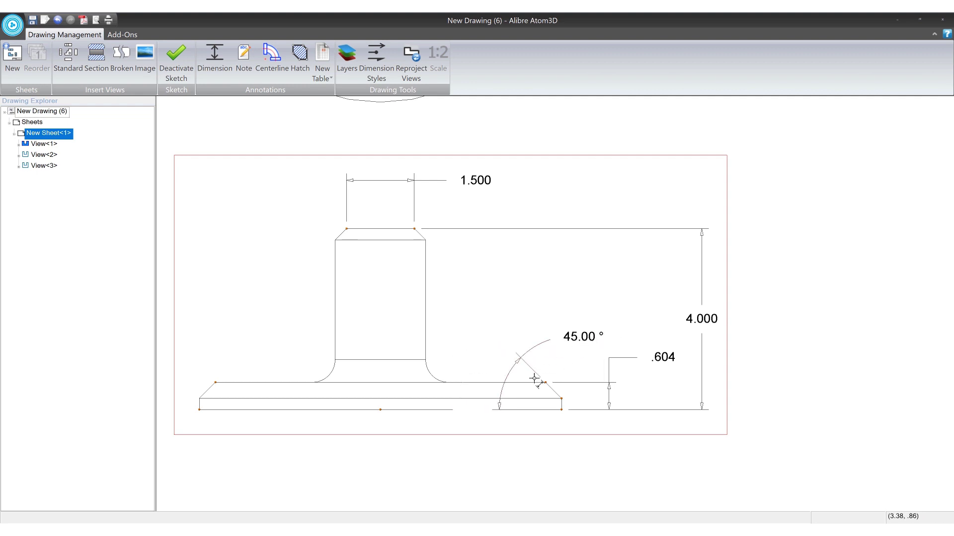
{"action": "scroll", "coordinate": [585, 424], "scroll_direction": "down", "scroll_amount": 2}
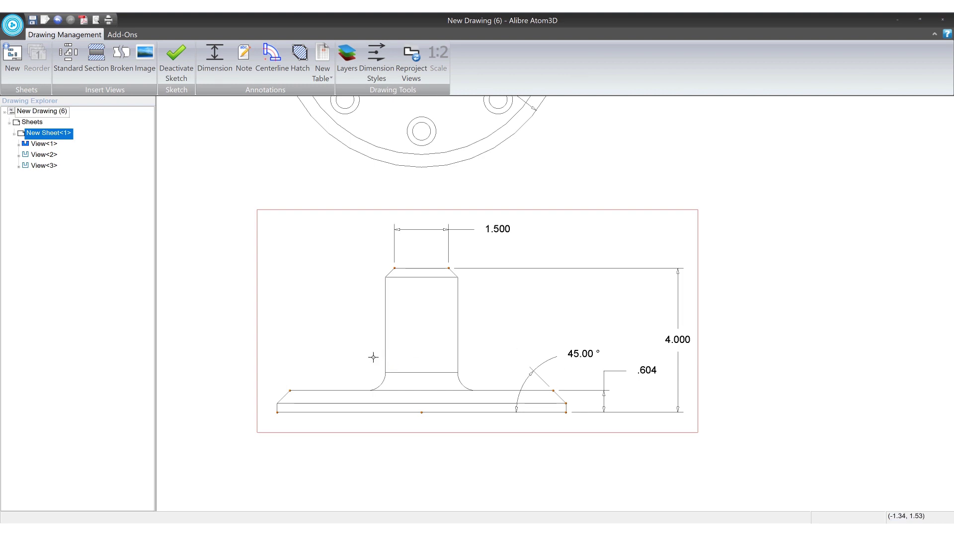
Step: Zoom out to show all three dimensioned views and deactivate the sketch
{"action": "scroll", "coordinate": [373, 357], "scroll_direction": "down", "scroll_amount": 3}
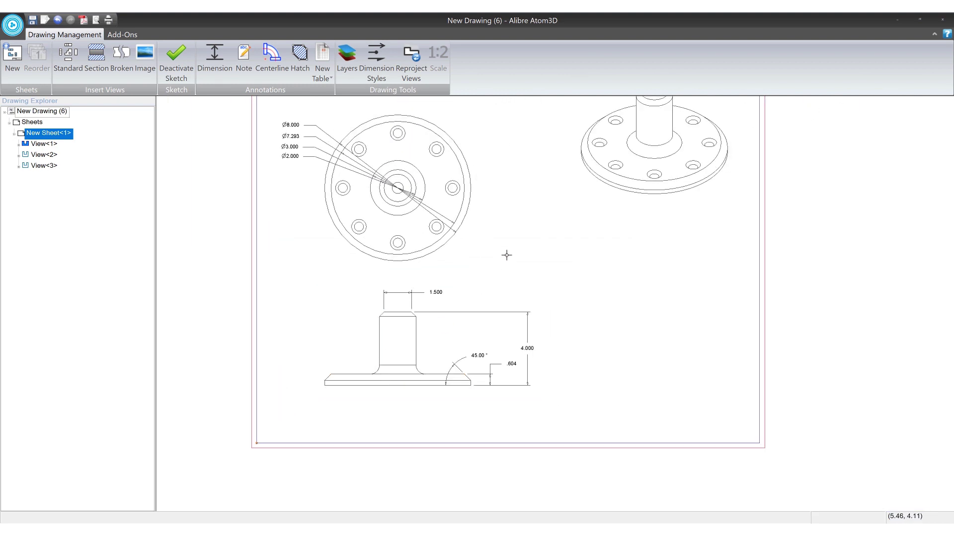
{"action": "middle_click_drag", "start_coordinate": [504, 256], "coordinate": [527, 283]}
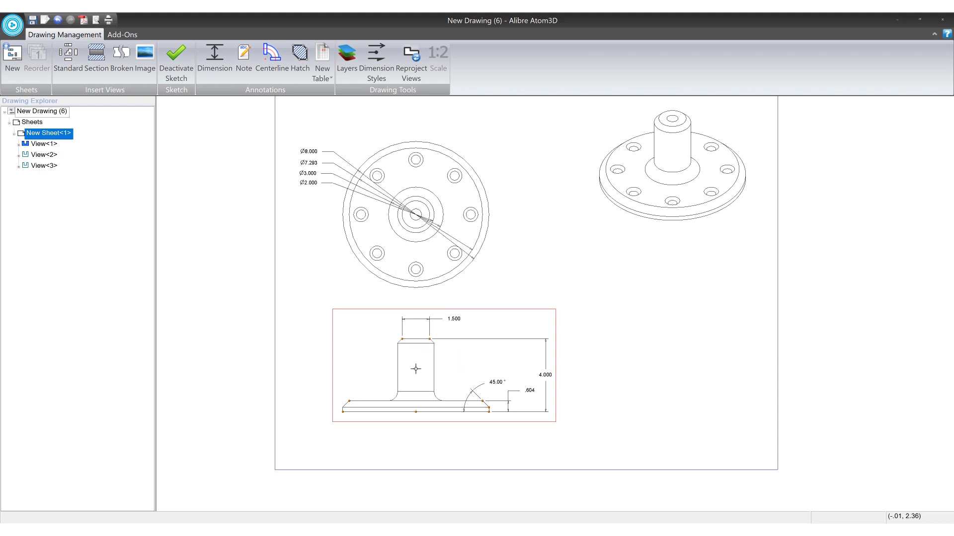
{"action": "left_click", "coordinate": [180, 78]}
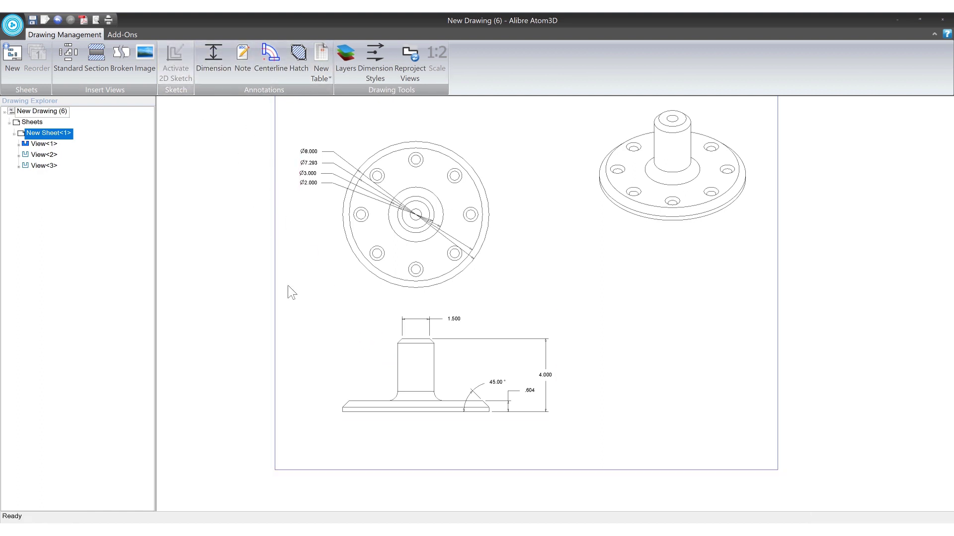
Step: Set the front view's display to Visible and Hidden so hidden edges appear dashed
{"action": "left_click", "coordinate": [378, 368]}
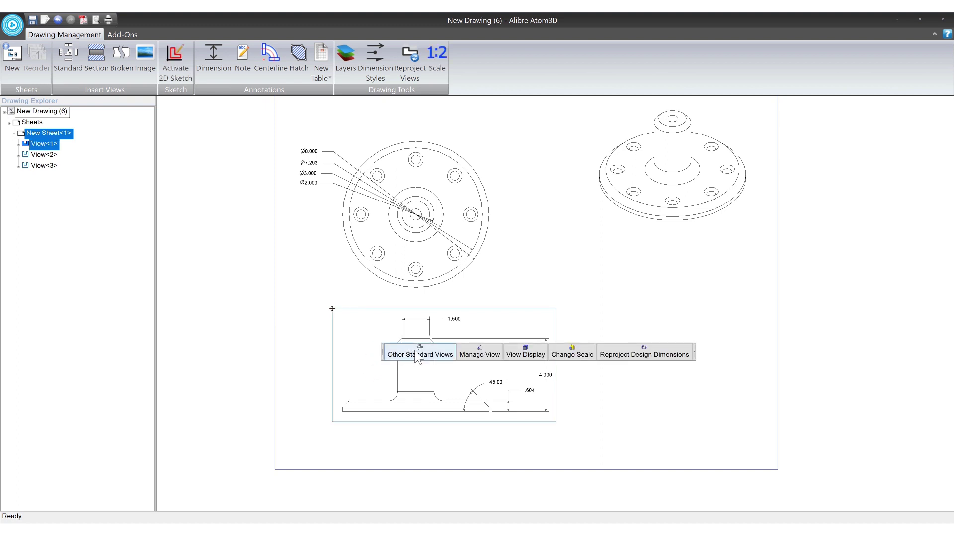
{"action": "left_click", "coordinate": [541, 358]}
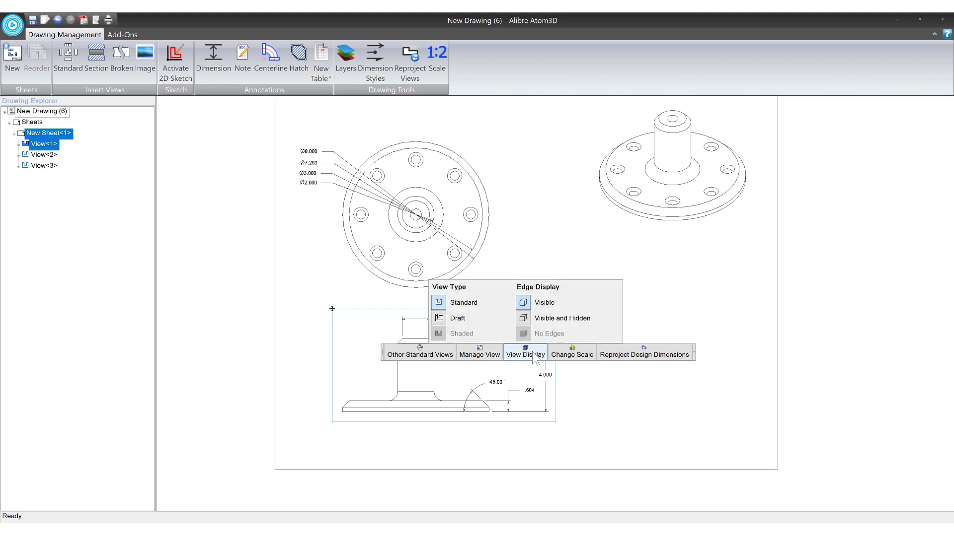
{"action": "left_click", "coordinate": [527, 323]}
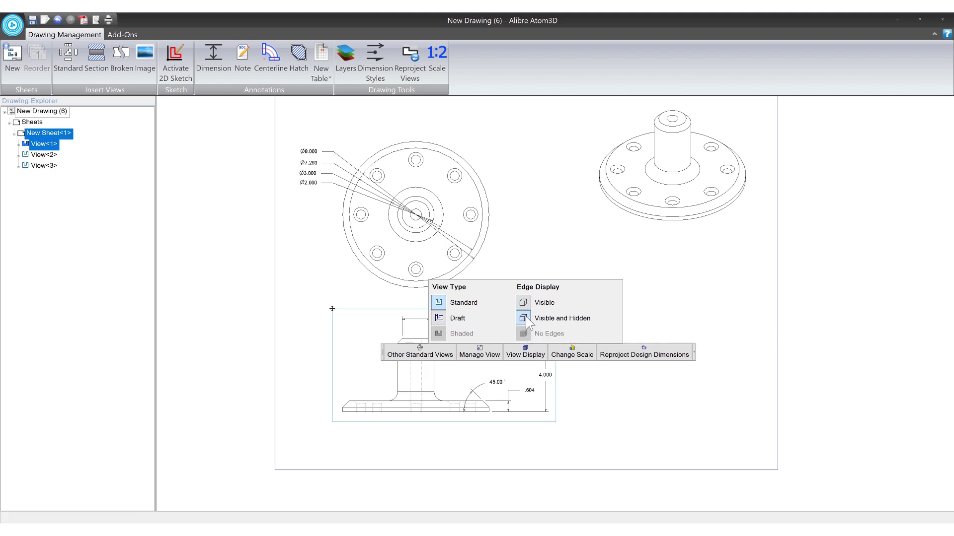
{"action": "scroll", "coordinate": [411, 409], "scroll_direction": "up", "scroll_amount": 4}
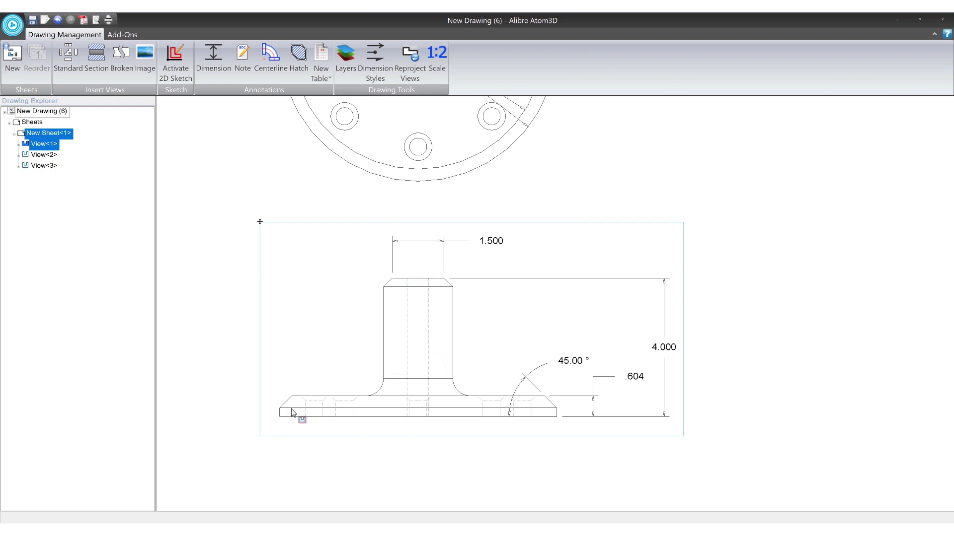
{"action": "scroll", "coordinate": [494, 293], "scroll_direction": "down", "scroll_amount": 1}
{"action": "scroll", "coordinate": [497, 296], "scroll_direction": "down", "scroll_amount": 2}
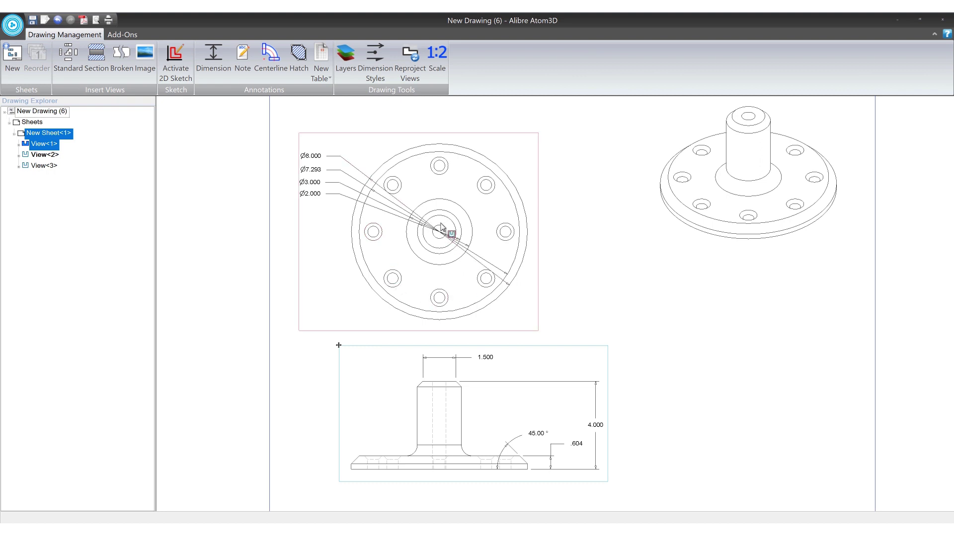
{"action": "middle_click_drag", "start_coordinate": [388, 464], "coordinate": [392, 399]}
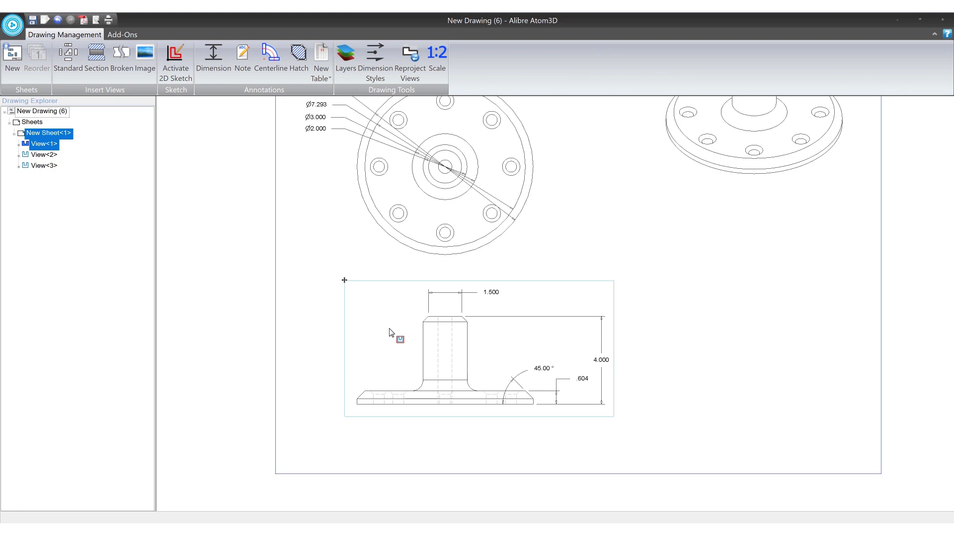
Step: Switch the front view's display back to hide the dashed hidden edges
{"action": "mouse_move", "coordinate": [391, 333]}
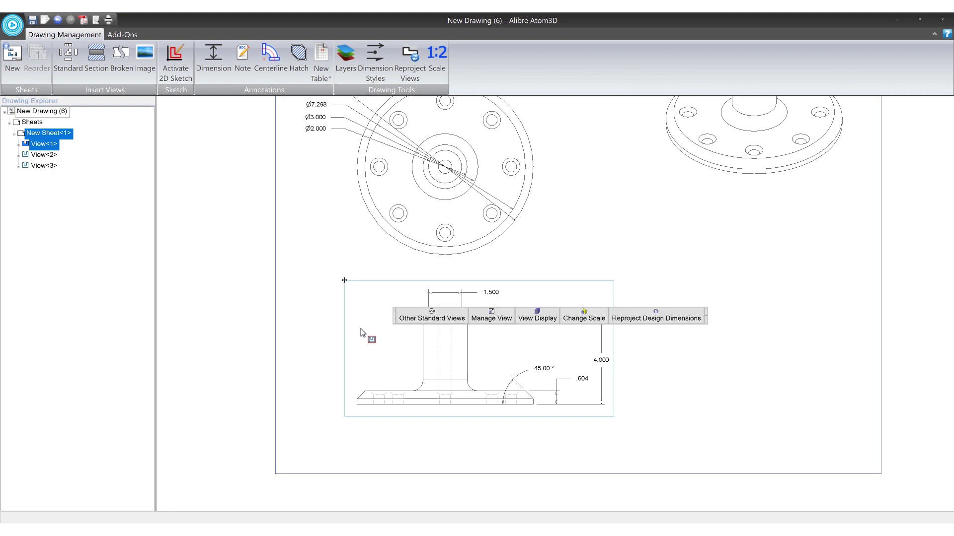
{"action": "left_click", "coordinate": [323, 330]}
{"action": "left_click", "coordinate": [370, 315]}
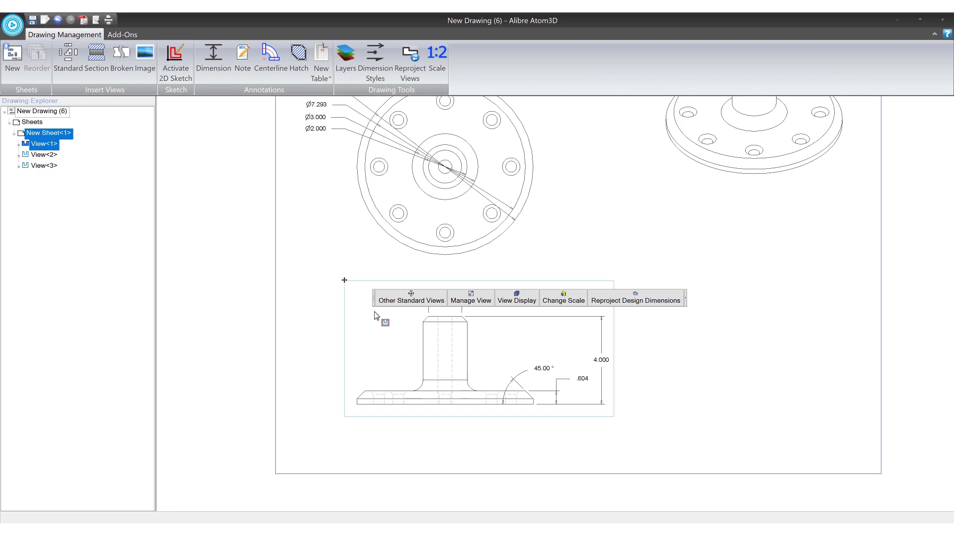
{"action": "left_click", "coordinate": [515, 300]}
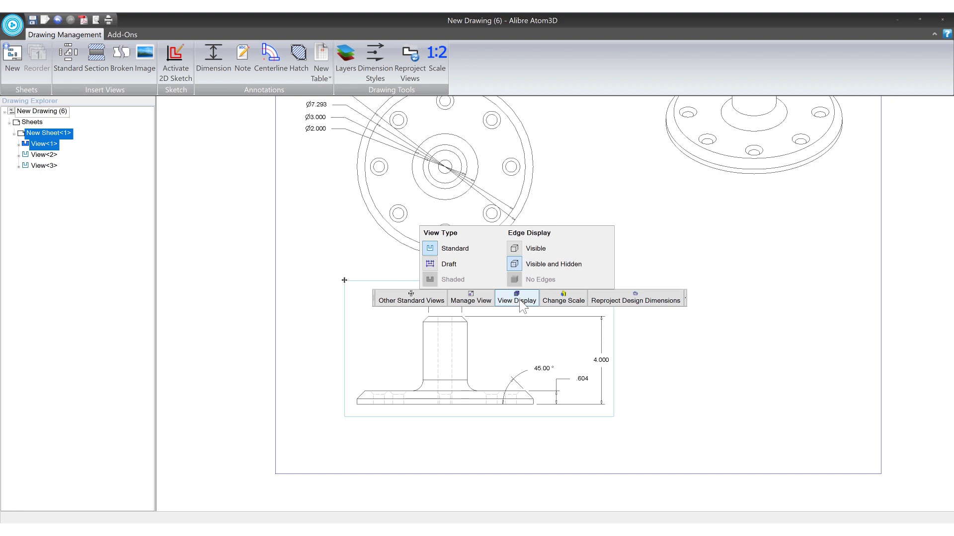
{"action": "left_click", "coordinate": [524, 248]}
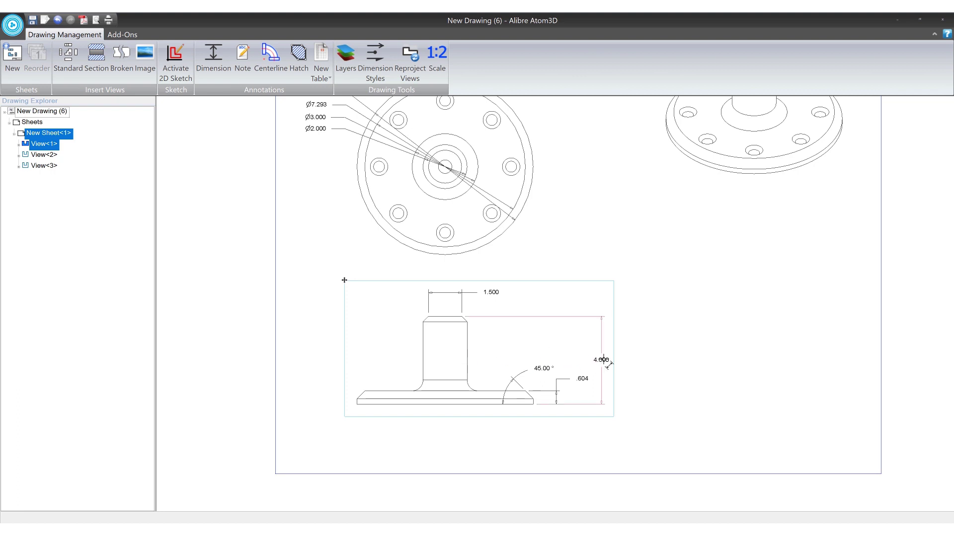
Step: Move the 4.000 height dimension closer to the side view and recentre the sheet
{"action": "left_click_drag", "start_coordinate": [602, 362], "coordinate": [592, 362]}
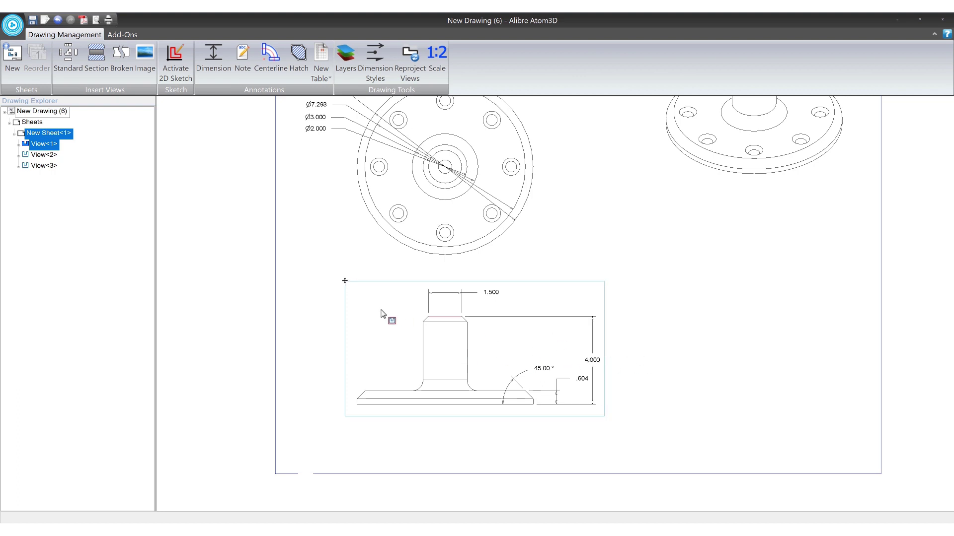
{"action": "middle_click_drag", "start_coordinate": [643, 294], "coordinate": [556, 323]}
{"action": "scroll", "coordinate": [545, 294], "scroll_direction": "down", "scroll_amount": 2}
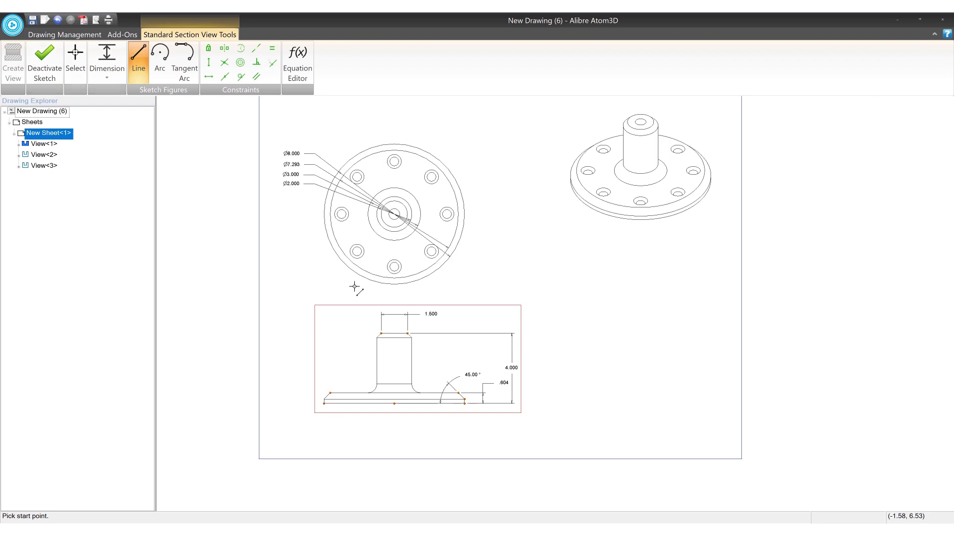
Step: Deactivate the sketch, nudge the sheet, and launch the Section view tool
{"action": "left_click", "coordinate": [45, 61]}
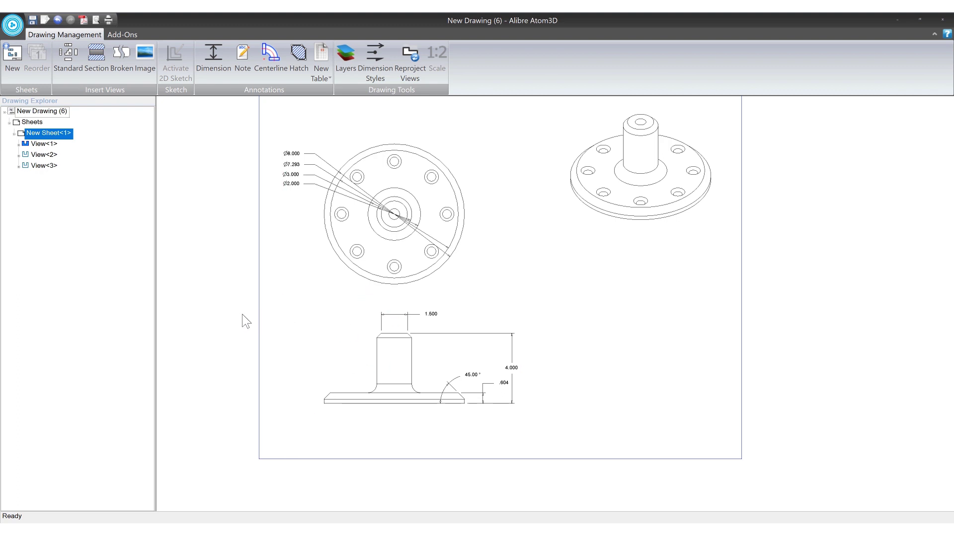
{"action": "middle_click_drag", "start_coordinate": [587, 304], "coordinate": [605, 321]}
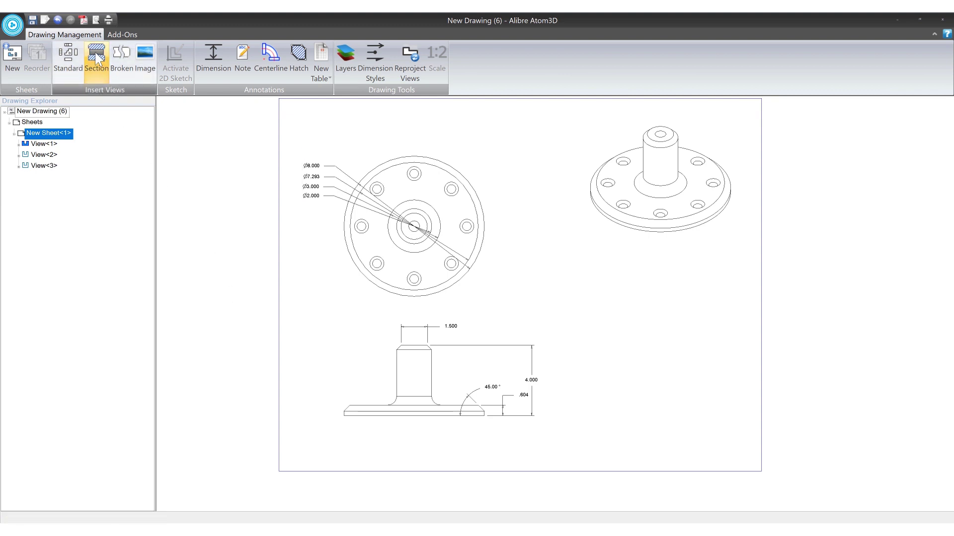
{"action": "left_click", "coordinate": [107, 64]}
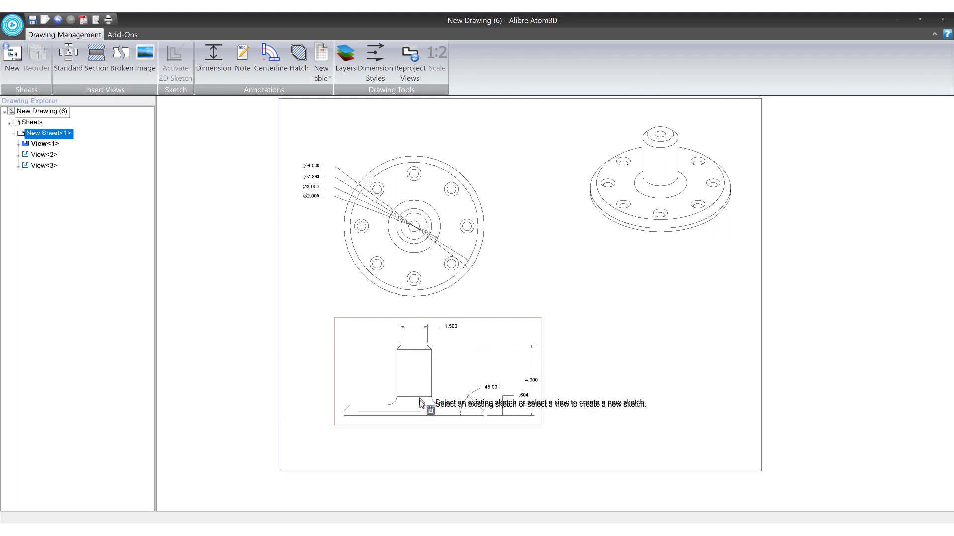
Step: Sketch a vertical cutting line through the side view's centre and create the section from it
{"action": "left_click", "coordinate": [385, 346]}
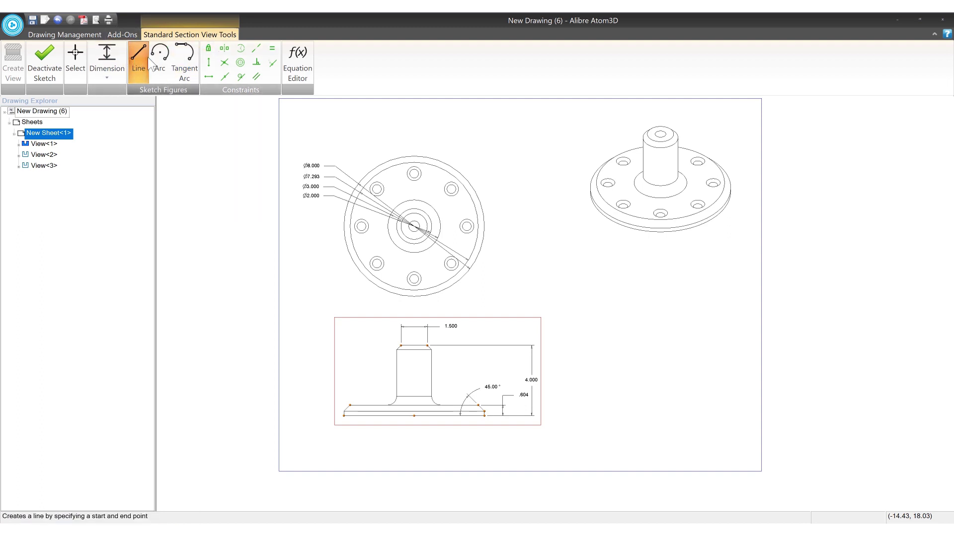
{"action": "left_click", "coordinate": [414, 337]}
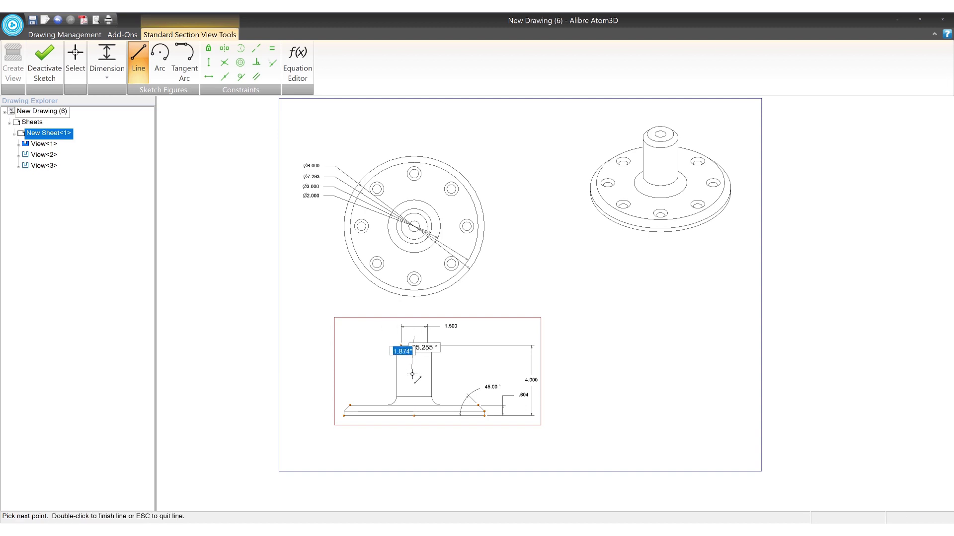
{"action": "double_click", "coordinate": [413, 428]}
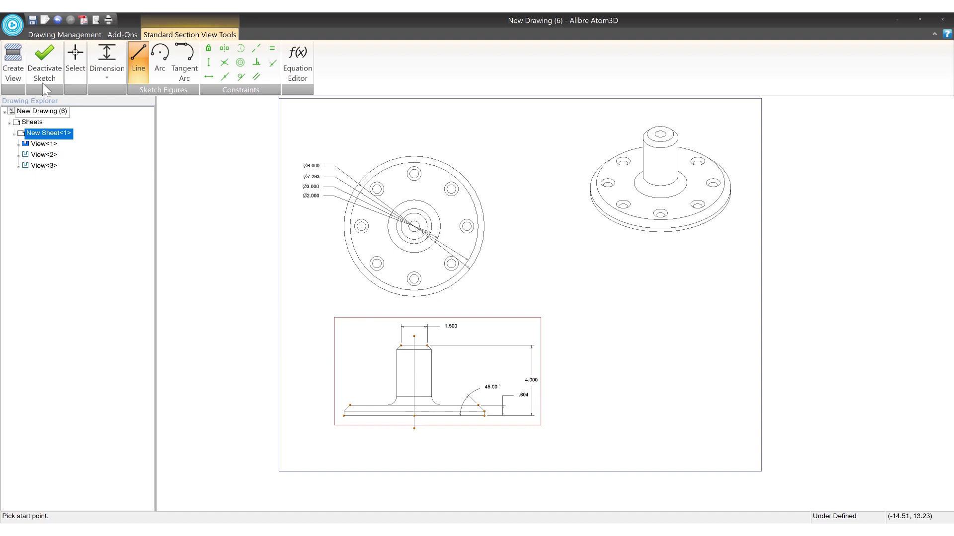
{"action": "left_click", "coordinate": [13, 63]}
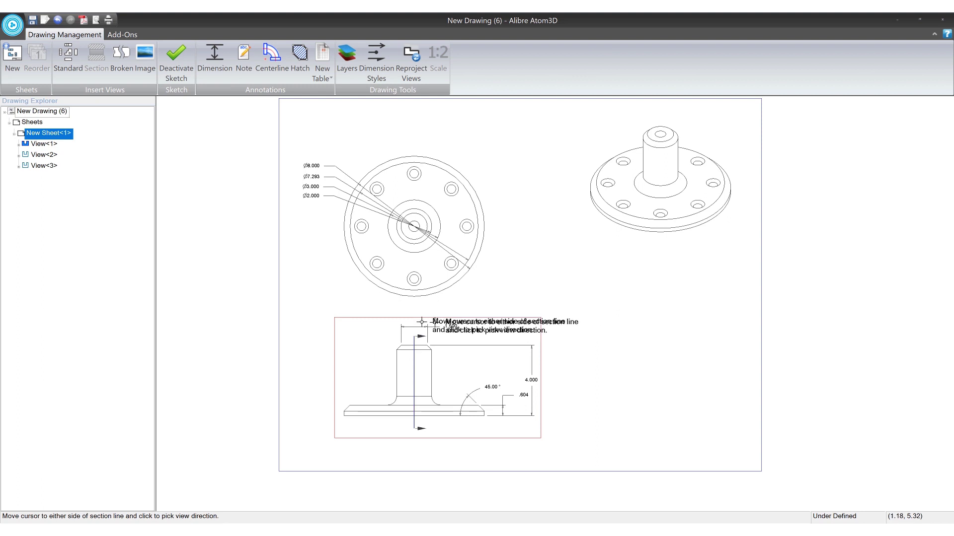
Step: Aim the section to the right and place Section A-A beside the side view
{"action": "left_click", "coordinate": [517, 328]}
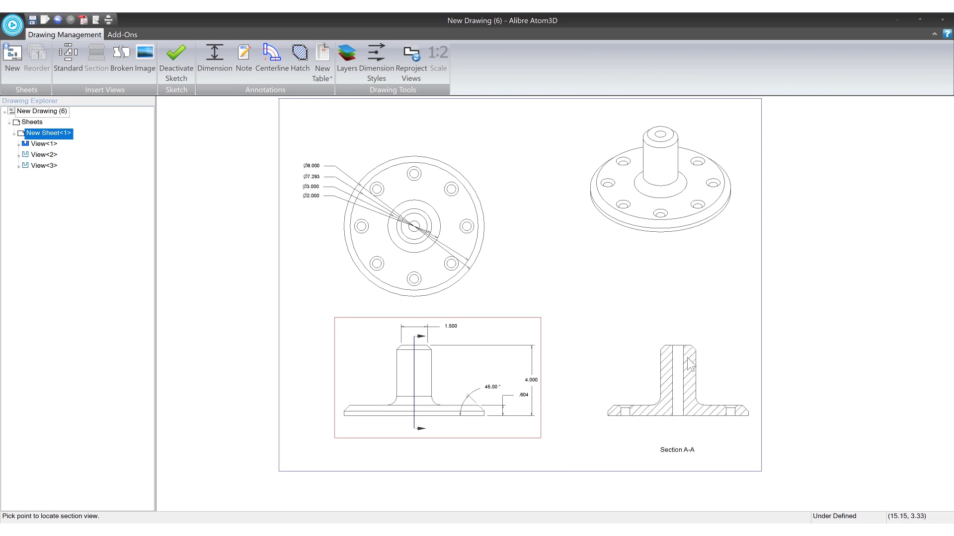
{"action": "left_click", "coordinate": [674, 365]}
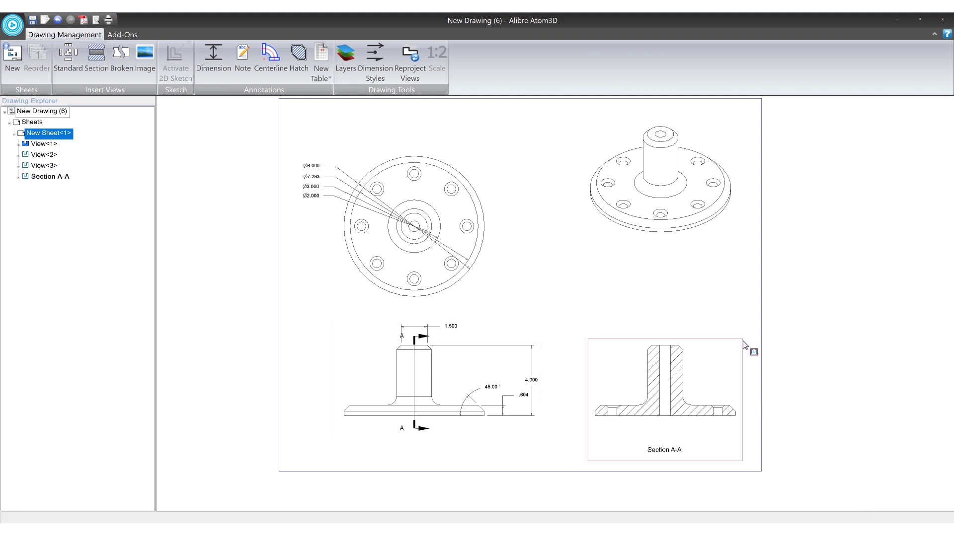
{"action": "scroll", "coordinate": [768, 334], "scroll_direction": "down", "scroll_amount": 3}
{"action": "middle_click_drag", "start_coordinate": [818, 353], "coordinate": [750, 351]}
{"action": "scroll", "coordinate": [668, 381], "scroll_direction": "up", "scroll_amount": 4}
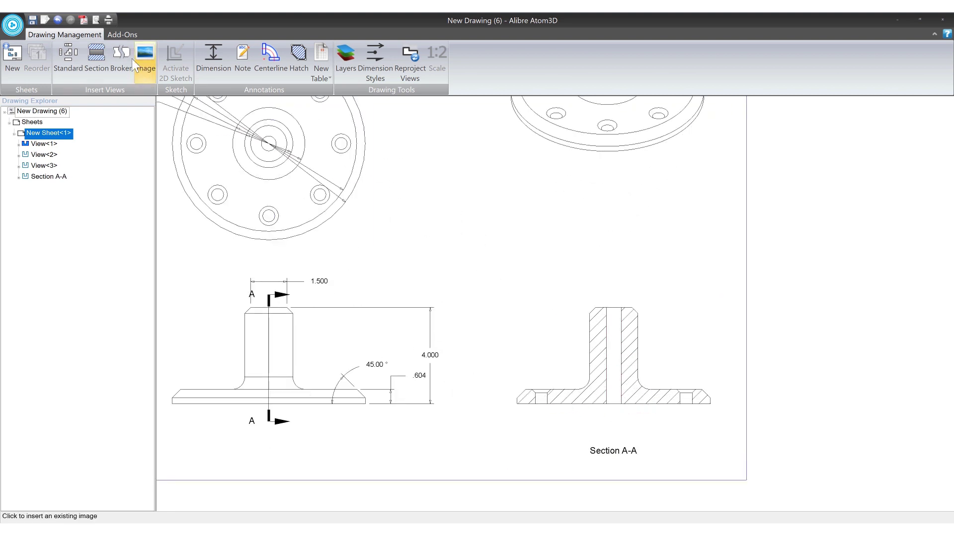
Step: Dimension Section A-A's centre bore as ∅.614, placed above the view
{"action": "left_click", "coordinate": [176, 62]}
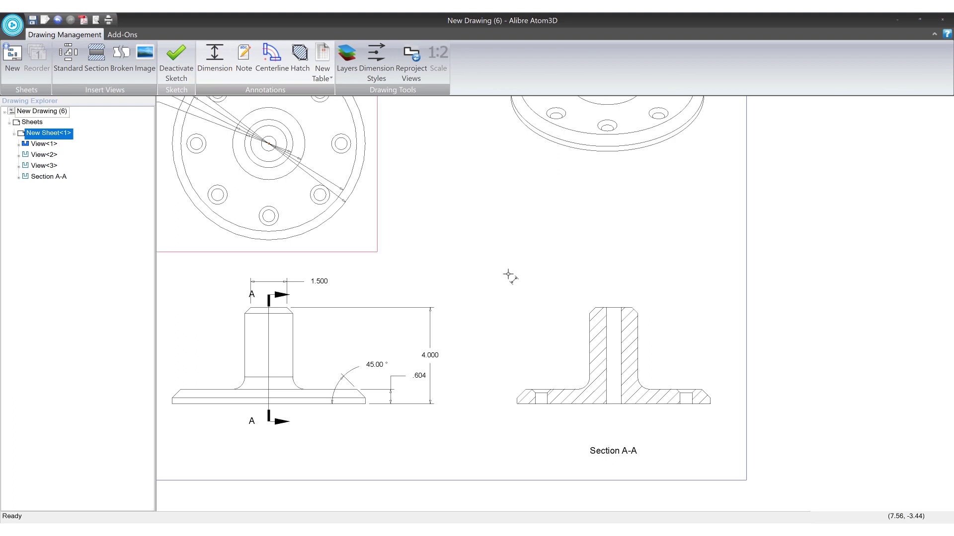
{"action": "left_click", "coordinate": [622, 317]}
{"action": "left_click", "coordinate": [556, 271]}
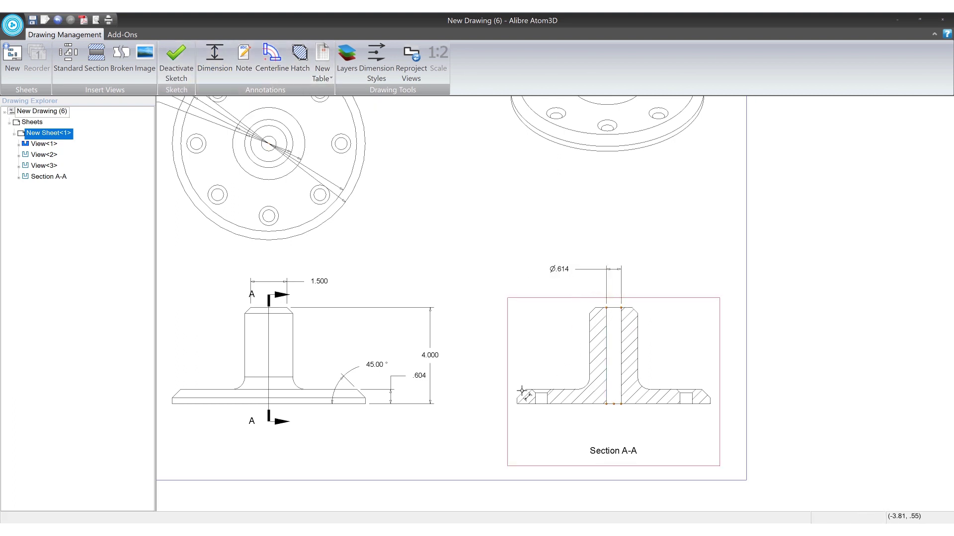
{"action": "scroll", "coordinate": [533, 395], "scroll_direction": "up", "scroll_amount": 5}
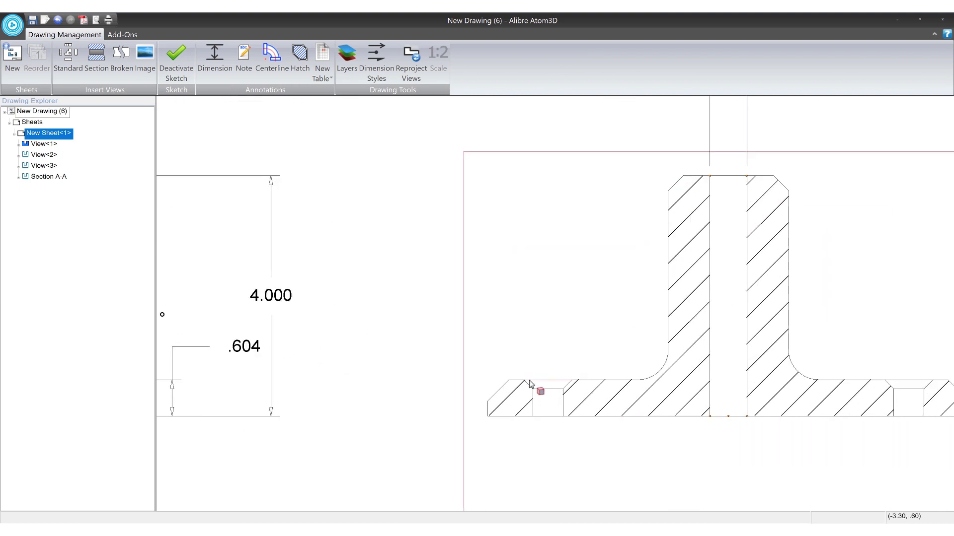
{"action": "scroll", "coordinate": [545, 386], "scroll_direction": "down", "scroll_amount": 5}
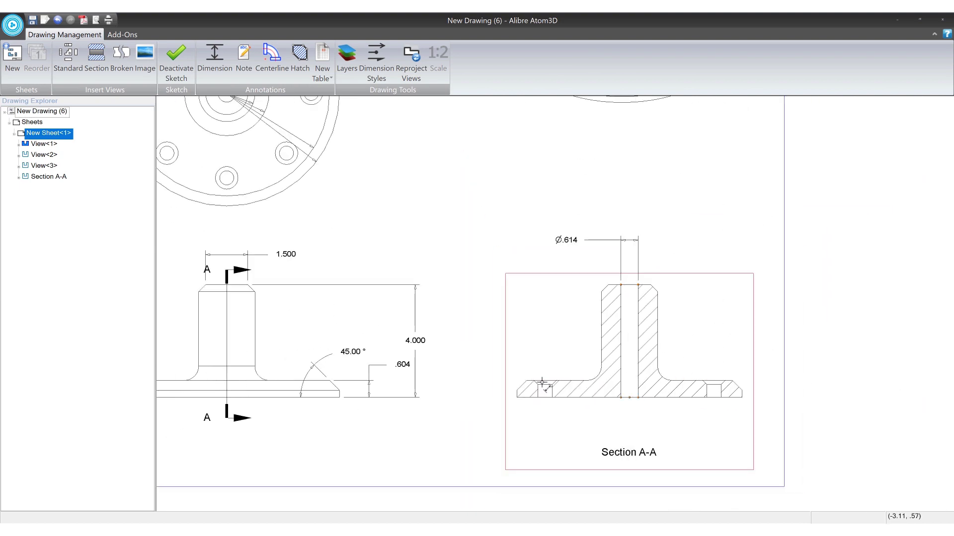
{"action": "scroll", "coordinate": [665, 353], "scroll_direction": "down", "scroll_amount": 1}
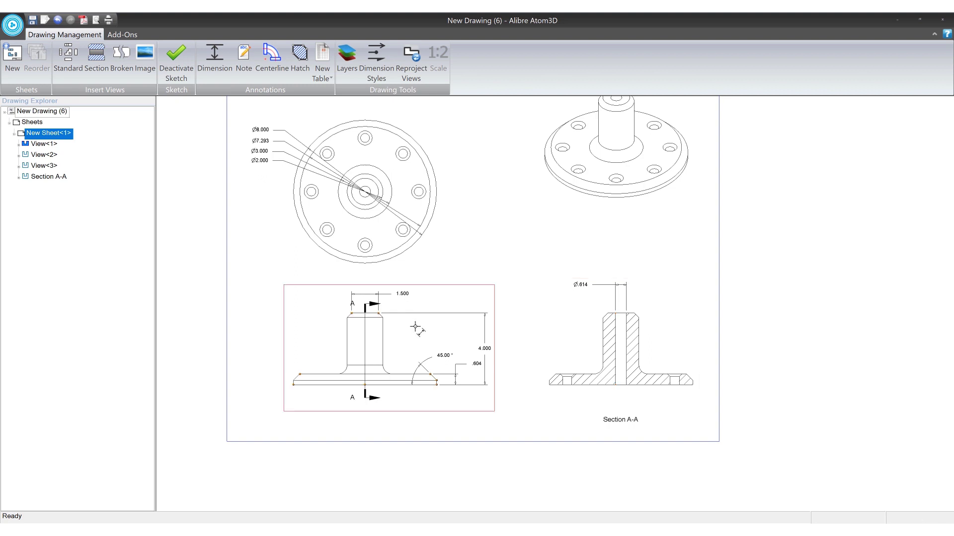
Step: Leave the sketch and toggle the side view's hidden edges on, then back to visible only
{"action": "left_click", "coordinate": [175, 73]}
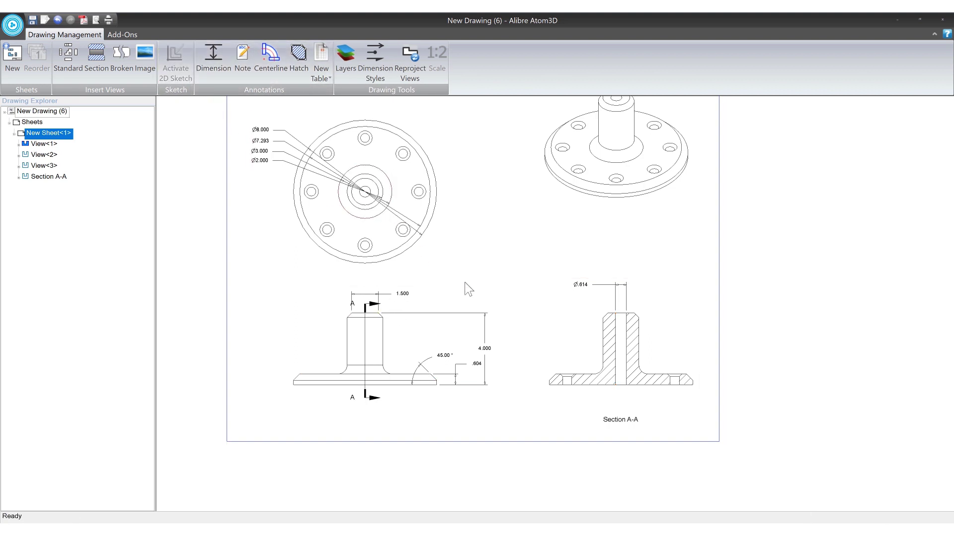
{"action": "left_click", "coordinate": [403, 348]}
{"action": "left_click", "coordinate": [566, 330]}
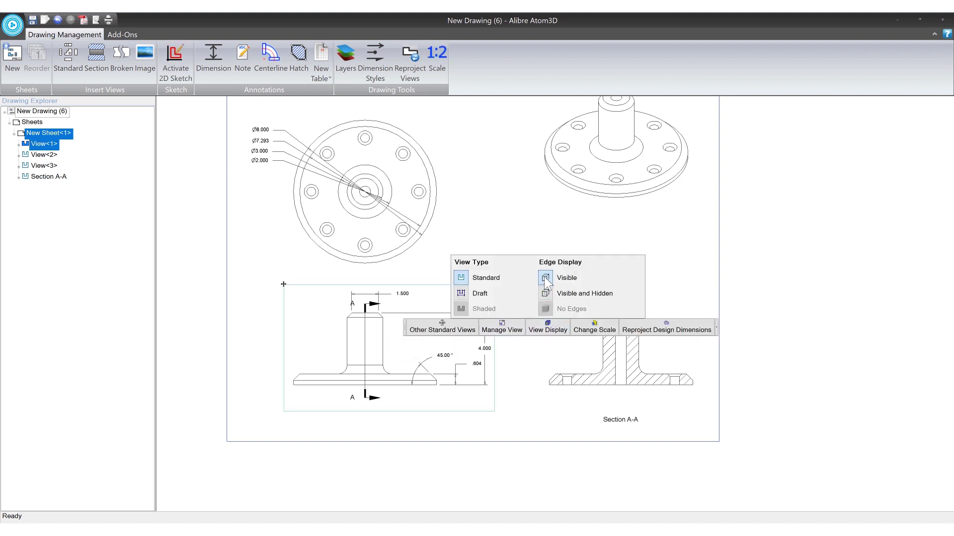
{"action": "left_click", "coordinate": [546, 295]}
{"action": "left_click", "coordinate": [546, 279]}
{"action": "left_click", "coordinate": [595, 328]}
{"action": "left_click", "coordinate": [516, 330]}
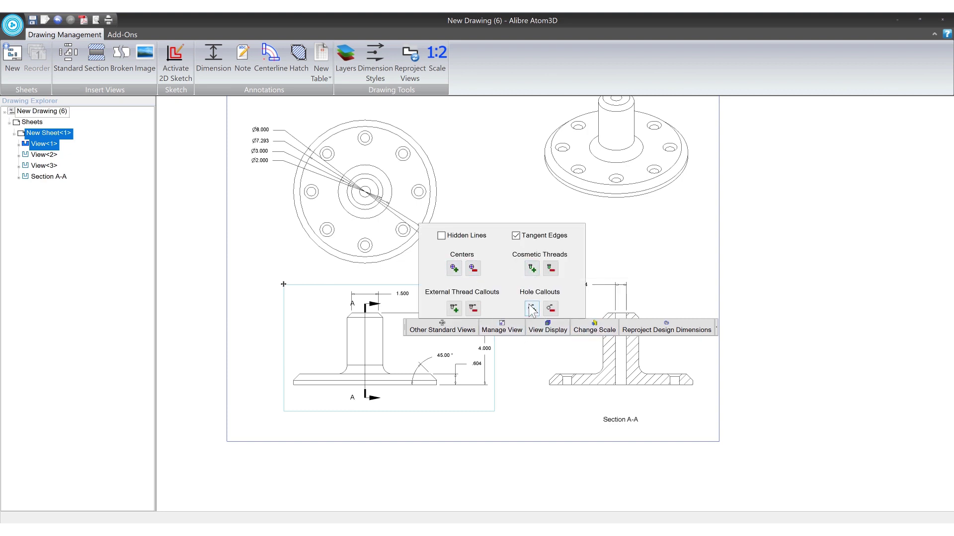
Step: Turn off Use Model Pattern for Section A-A's hatch and preview ANSI33, block and AEC Sand patterns
{"action": "left_click", "coordinate": [606, 360]}
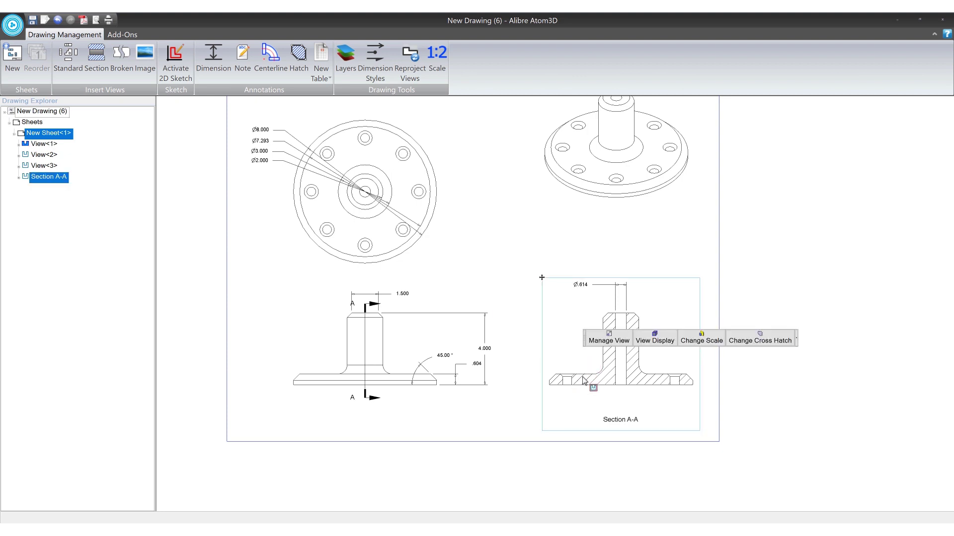
{"action": "left_click", "coordinate": [751, 342]}
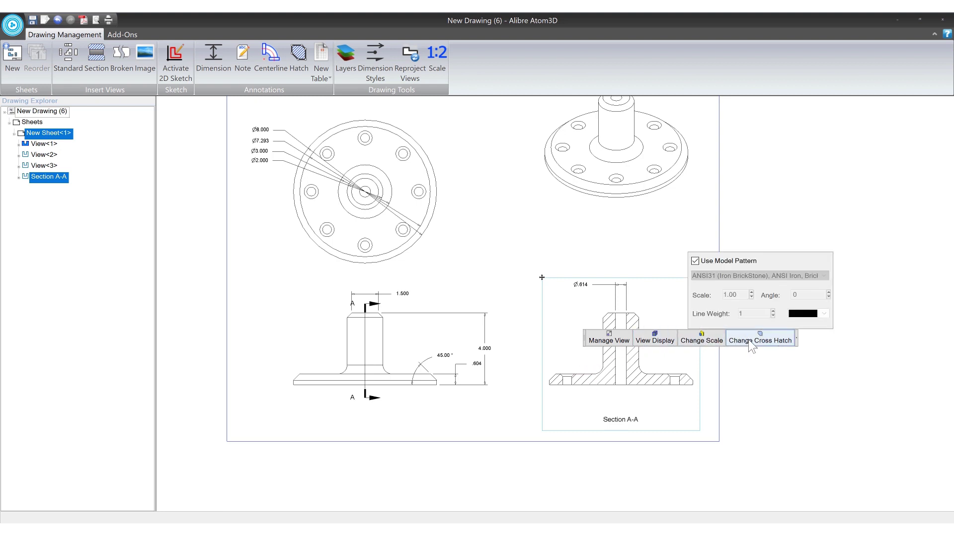
{"action": "left_click", "coordinate": [695, 261]}
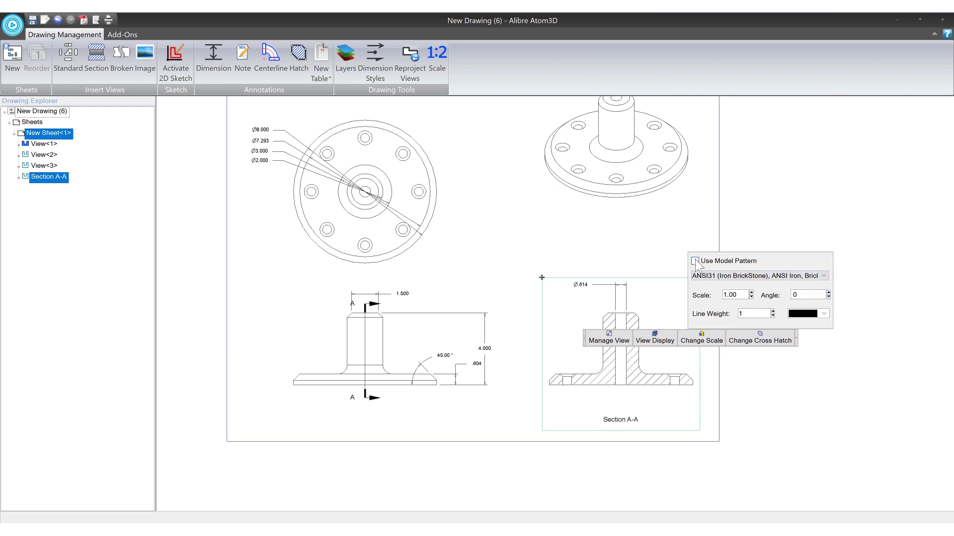
{"action": "left_click", "coordinate": [755, 278]}
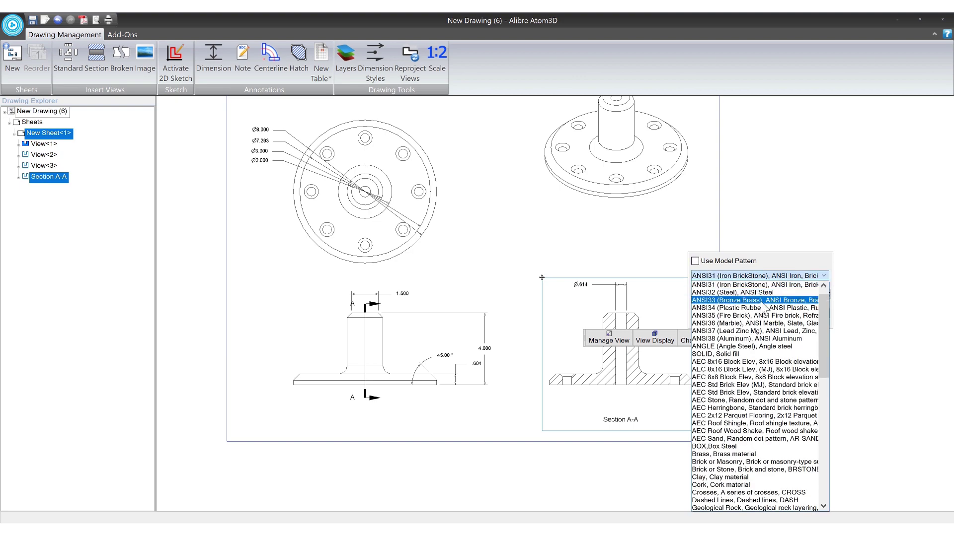
{"action": "left_click", "coordinate": [755, 297]}
{"action": "left_click", "coordinate": [758, 275]}
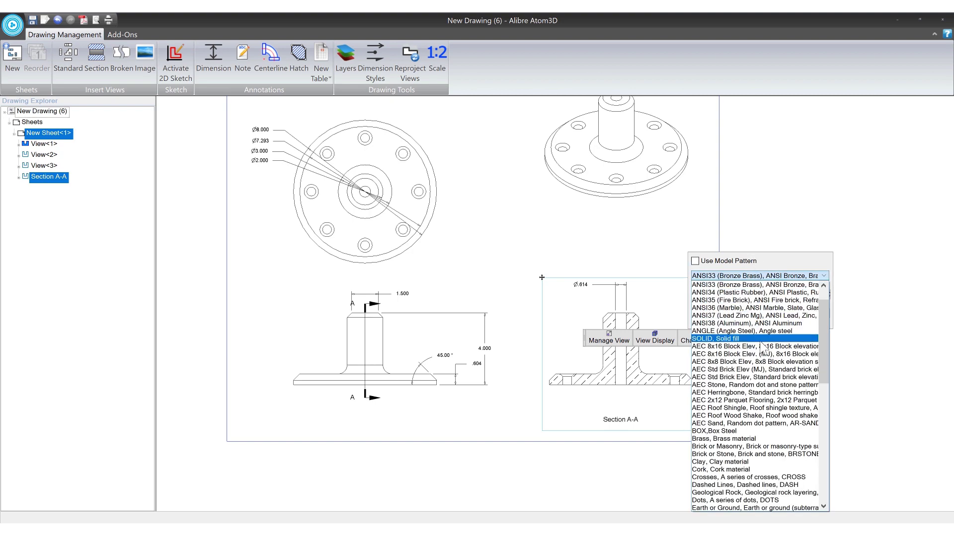
{"action": "left_click", "coordinate": [764, 283]}
{"action": "left_click", "coordinate": [762, 277]}
{"action": "left_click", "coordinate": [752, 363]}
{"action": "left_click", "coordinate": [758, 258]}
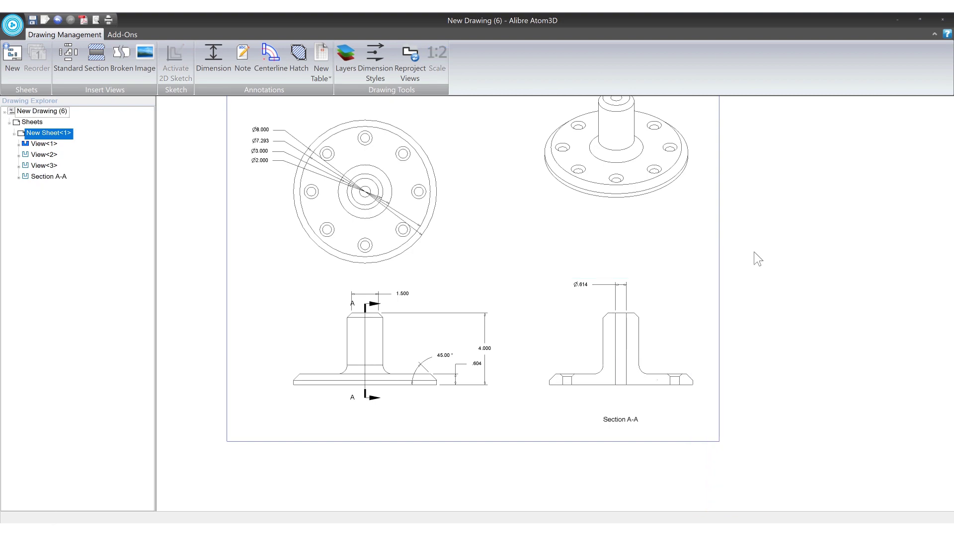
Step: Give Section A-A the ANSI32 (Steel) cross-hatch pattern
{"action": "left_click", "coordinate": [596, 318]}
{"action": "left_click", "coordinate": [767, 304]}
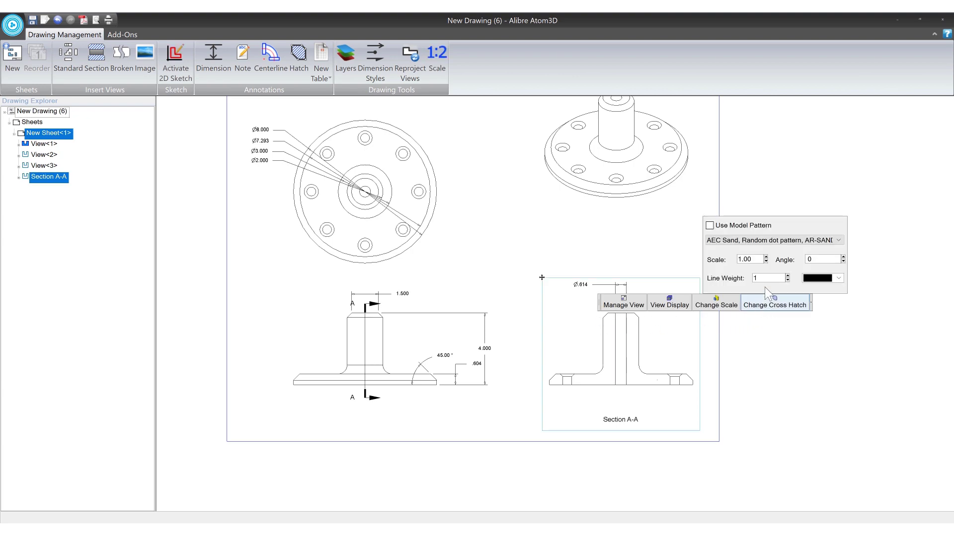
{"action": "left_click", "coordinate": [784, 242]}
{"action": "scroll", "coordinate": [780, 266], "scroll_direction": "up", "scroll_amount": 5}
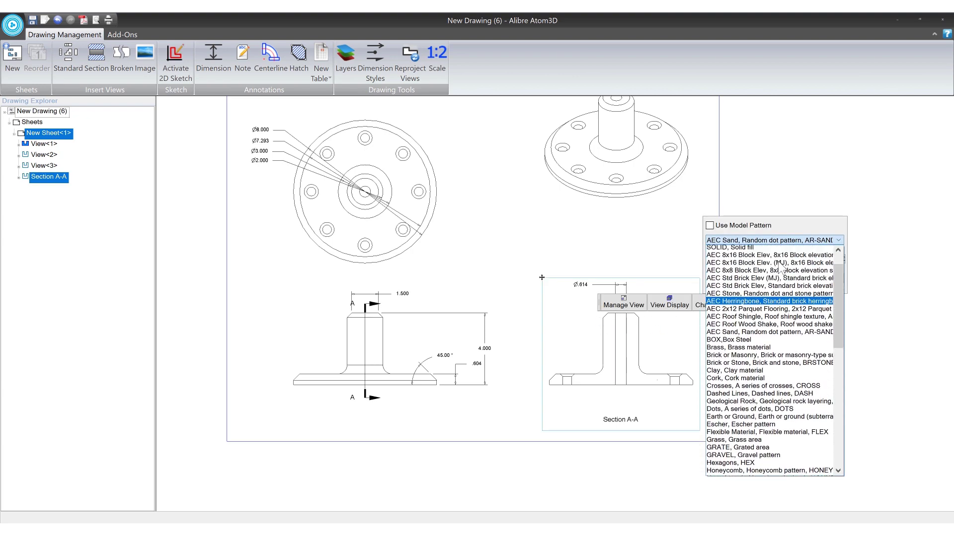
{"action": "scroll", "coordinate": [781, 268], "scroll_direction": "up", "scroll_amount": 3}
{"action": "left_click", "coordinate": [769, 265]}
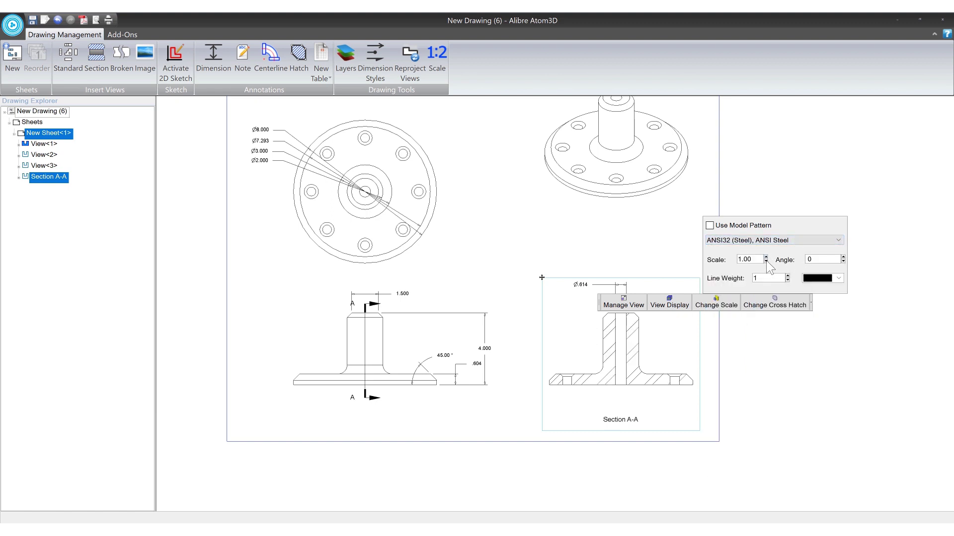
Step: Reduce the hatch scale to .20 and colour the hatch lines red
{"action": "left_click", "coordinate": [766, 262]}
{"action": "left_click", "coordinate": [765, 262]}
{"action": "left_click", "coordinate": [766, 261]}
{"action": "left_click", "coordinate": [766, 262]}
{"action": "left_click", "coordinate": [766, 262]}
{"action": "left_click", "coordinate": [766, 261]}
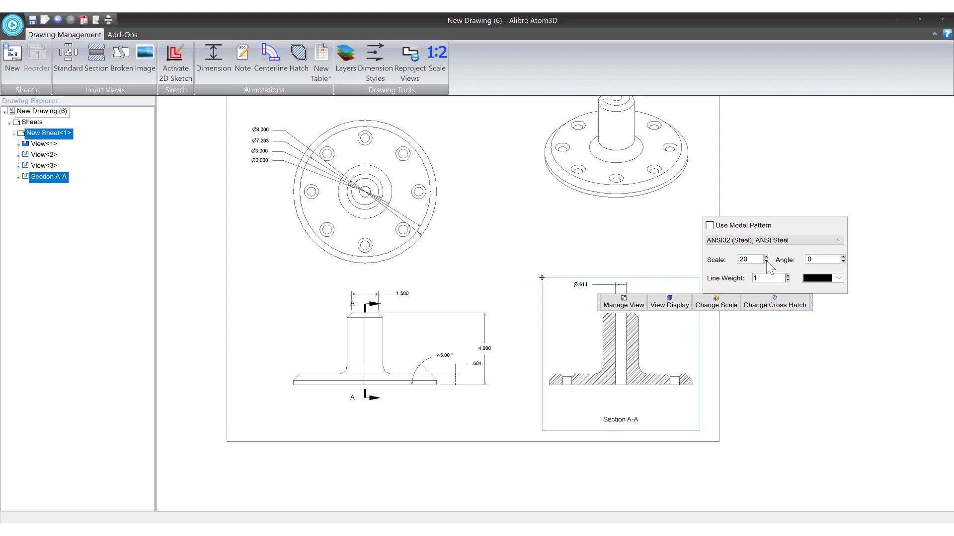
{"action": "left_click", "coordinate": [837, 278]}
{"action": "left_click", "coordinate": [826, 296]}
{"action": "left_click", "coordinate": [830, 395]}
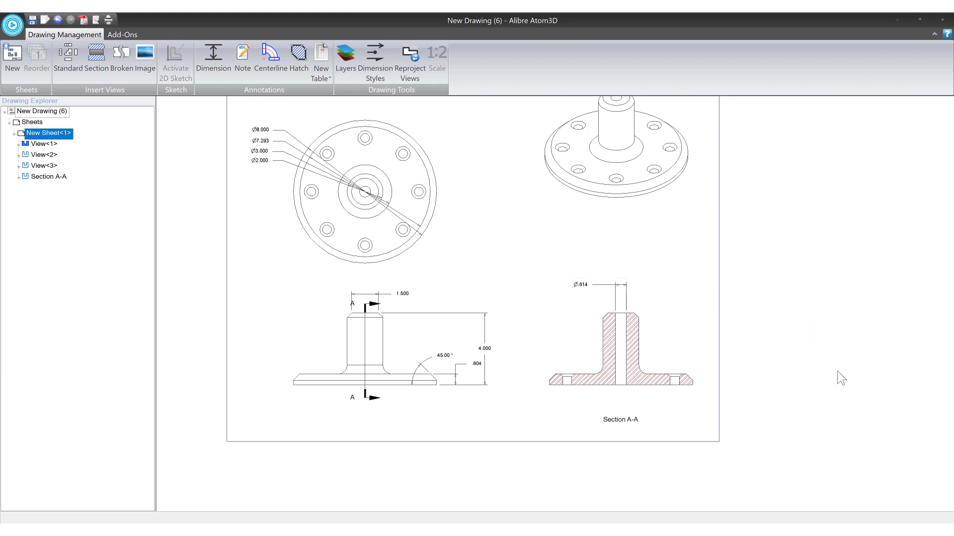
{"action": "scroll", "coordinate": [773, 337], "scroll_direction": "down", "scroll_amount": 4}
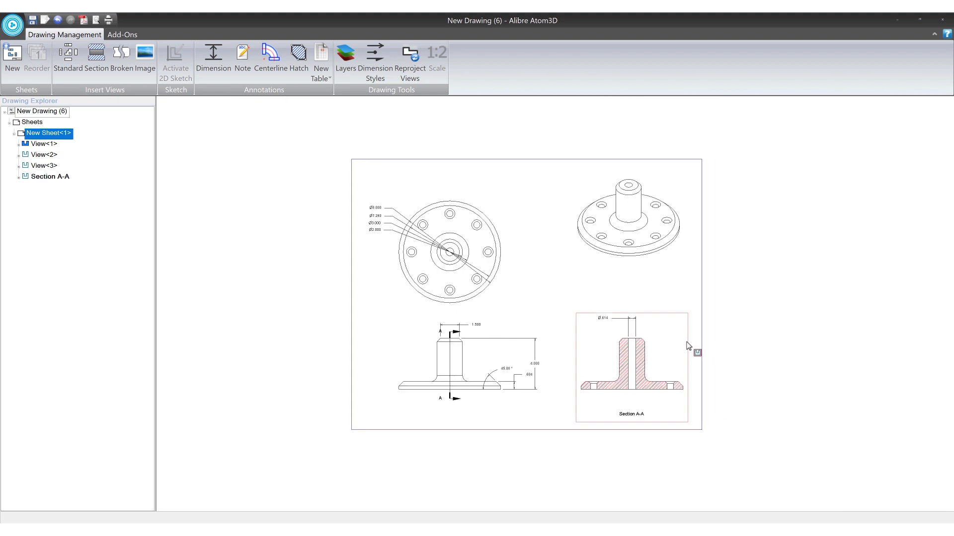
Step: Start a note positioned above the top view
{"action": "scroll", "coordinate": [688, 346], "scroll_direction": "up", "scroll_amount": 1}
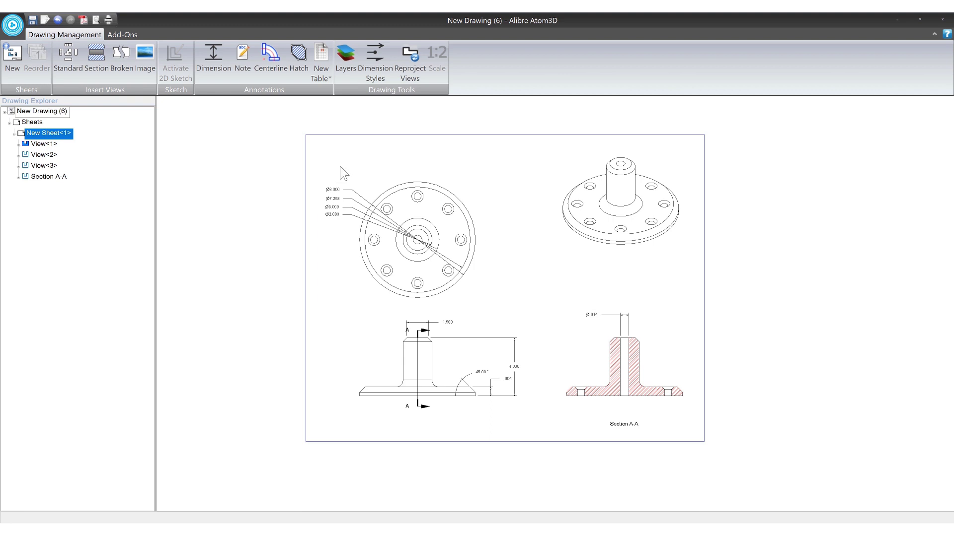
{"action": "left_click", "coordinate": [238, 55]}
{"action": "middle_click_drag", "start_coordinate": [486, 196], "coordinate": [452, 238]}
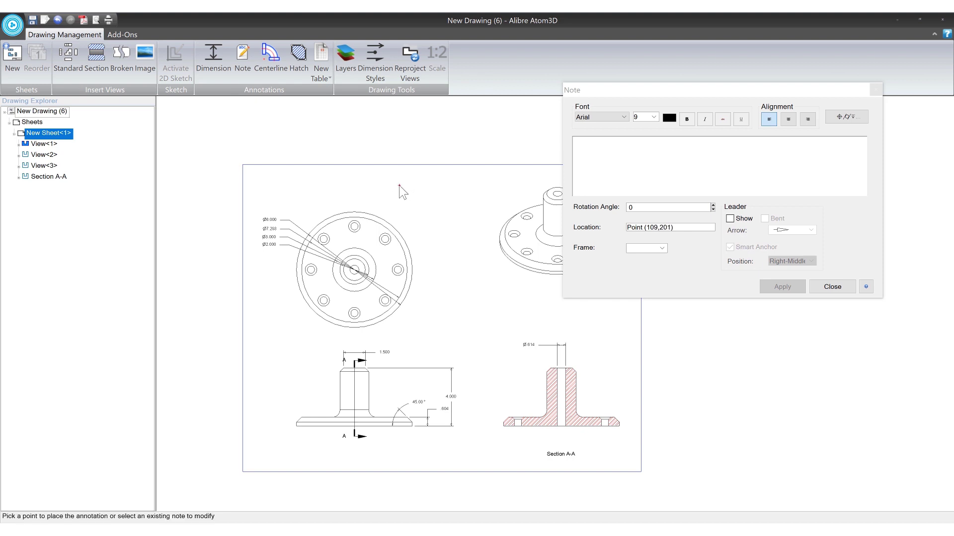
{"action": "left_click", "coordinate": [399, 187]}
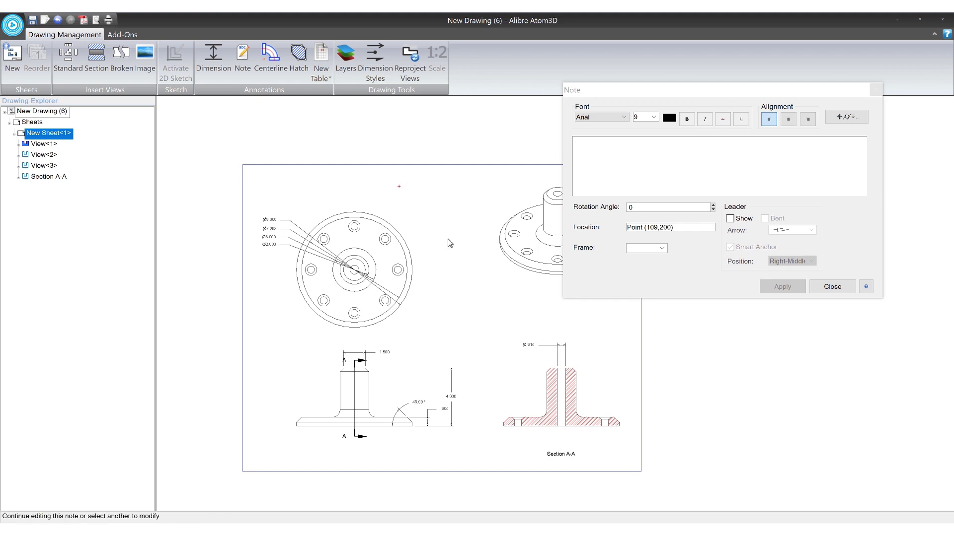
{"action": "middle_click_drag", "start_coordinate": [450, 243], "coordinate": [417, 286]}
Step: Enter 'My Model' at font size 28 and nudge the title higher on the sheet
{"action": "left_click", "coordinate": [652, 166]}
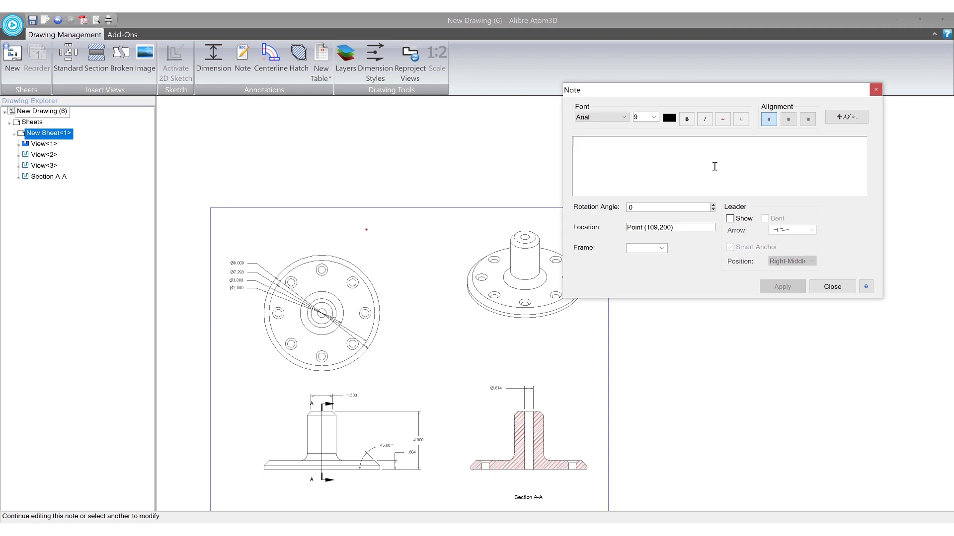
{"action": "type", "text": "My Model"}
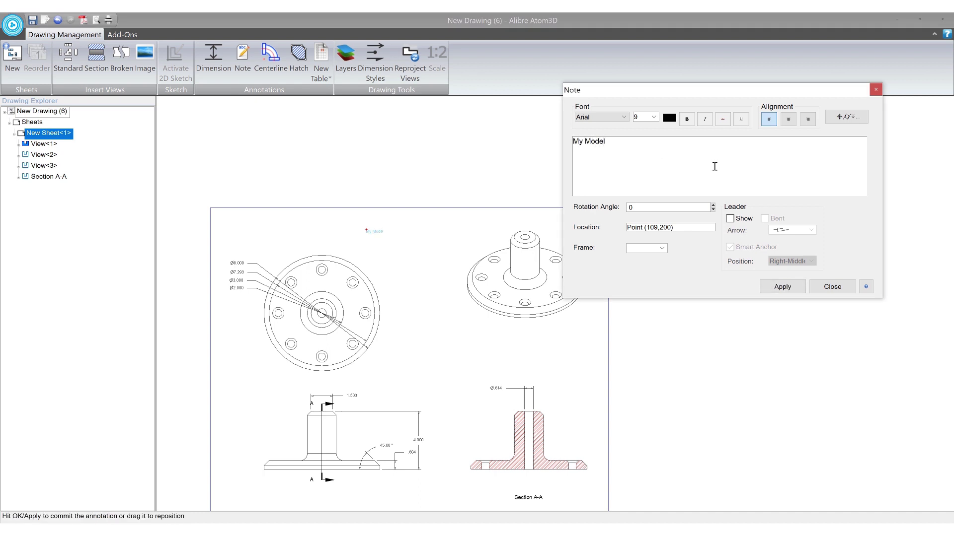
{"action": "triple_click", "coordinate": [577, 150]}
{"action": "left_click", "coordinate": [654, 117]}
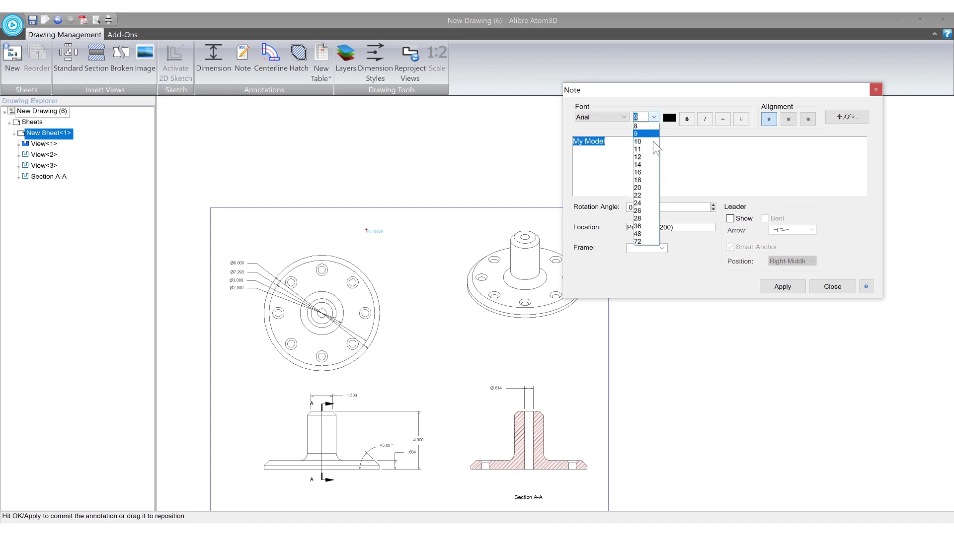
{"action": "left_click", "coordinate": [646, 220]}
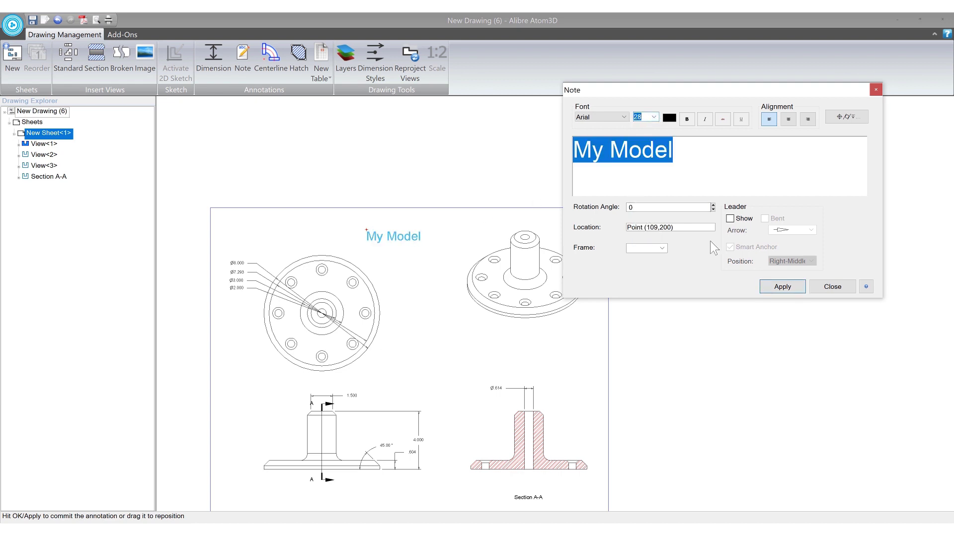
{"action": "left_click", "coordinate": [781, 287]}
{"action": "left_click", "coordinate": [831, 287]}
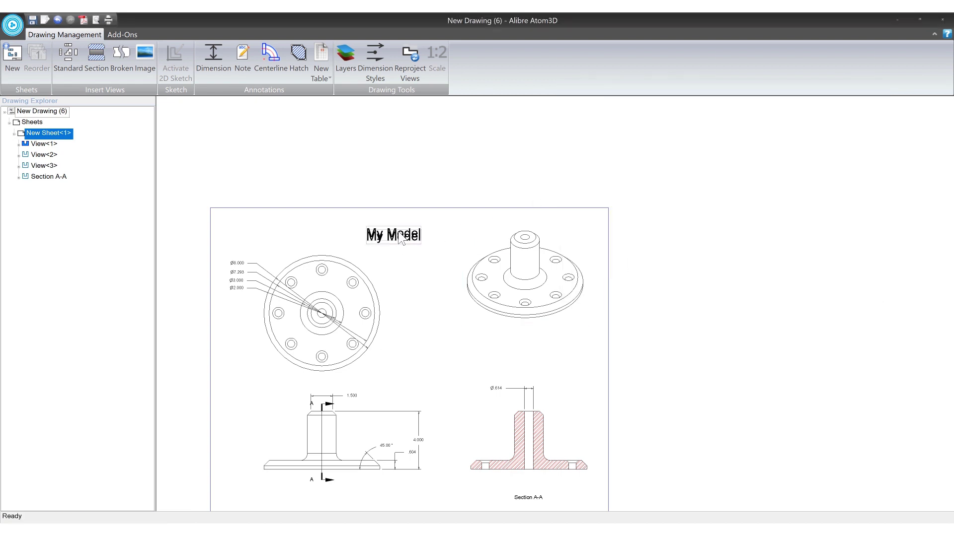
{"action": "left_click_drag", "start_coordinate": [401, 237], "coordinate": [402, 226]}
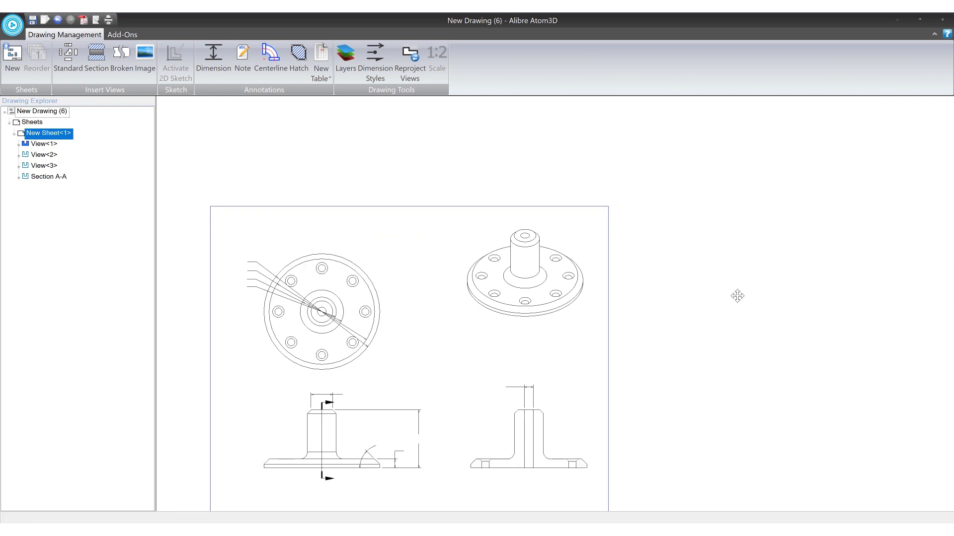
Step: Start a new note positioned just right of the top view
{"action": "scroll", "coordinate": [458, 341], "scroll_direction": "up", "scroll_amount": 1}
{"action": "scroll", "coordinate": [352, 362], "scroll_direction": "up", "scroll_amount": 2}
{"action": "scroll", "coordinate": [352, 369], "scroll_direction": "up", "scroll_amount": 1}
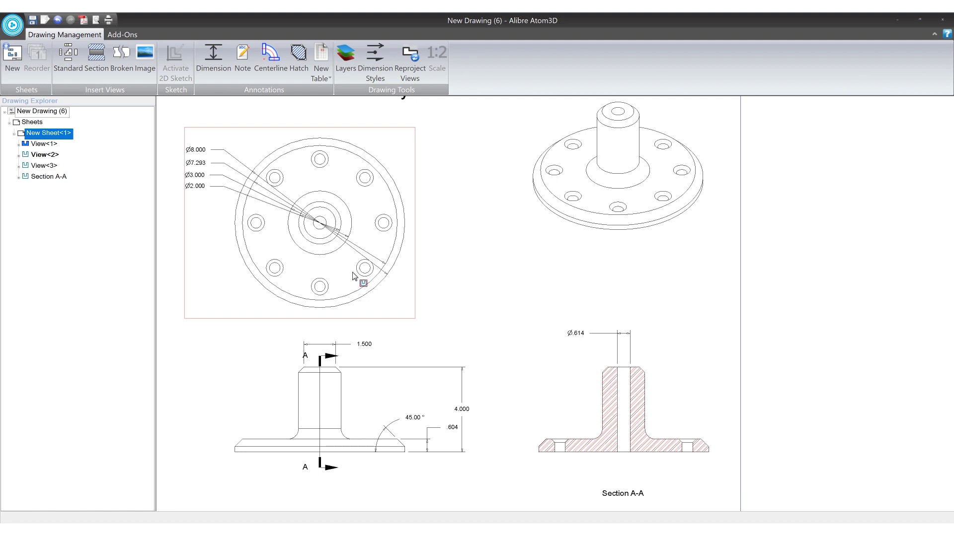
{"action": "middle_click_drag", "start_coordinate": [452, 280], "coordinate": [489, 290]}
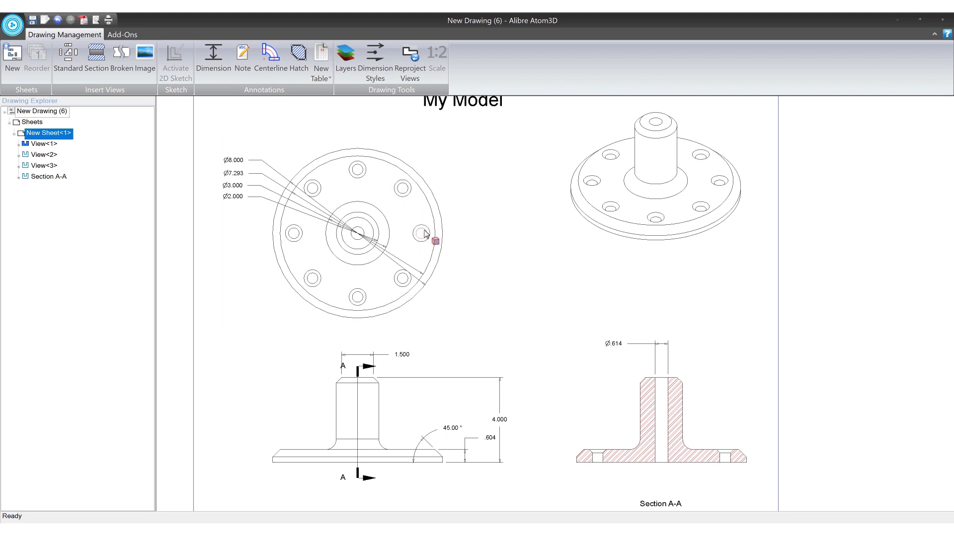
{"action": "left_click", "coordinate": [243, 55]}
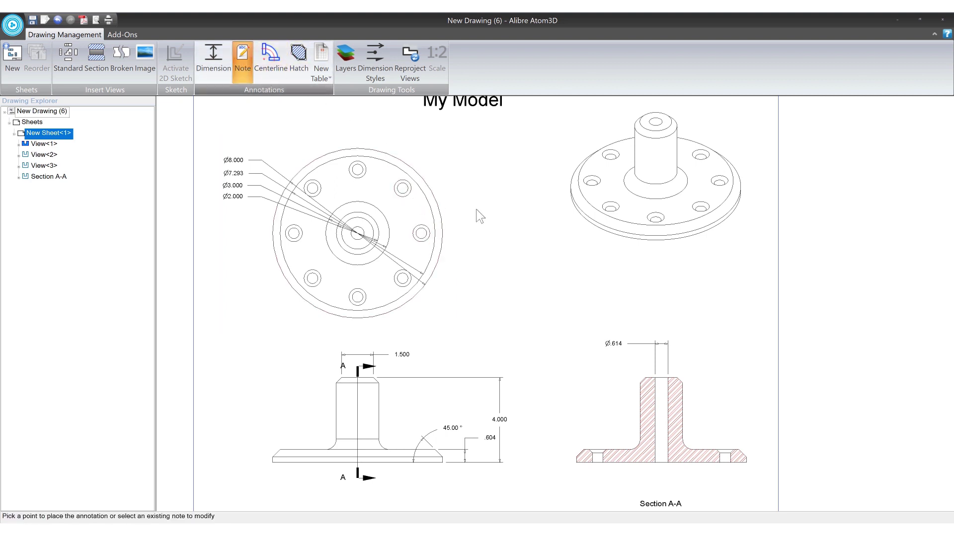
{"action": "left_click", "coordinate": [467, 260]}
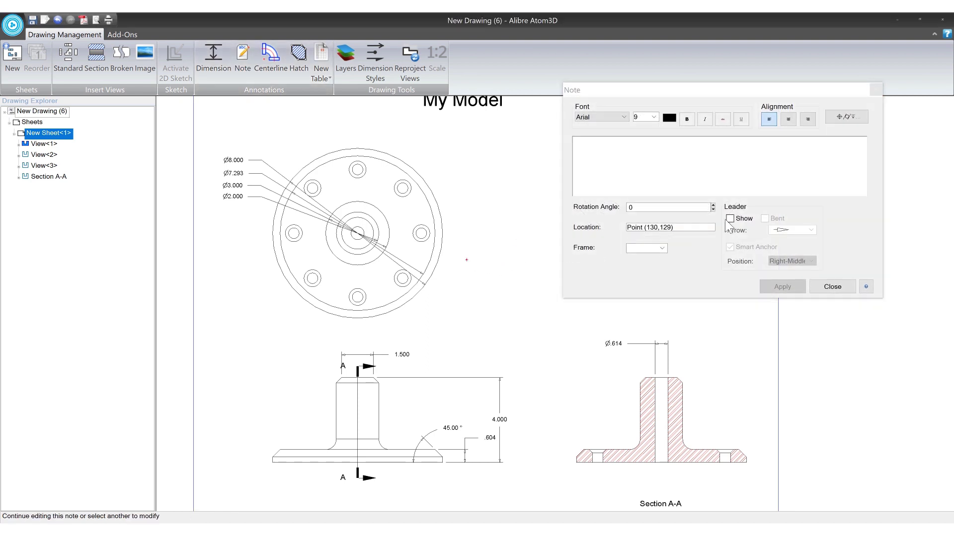
Step: Enter 'This is a special hole' with a leader arrow anchored on a flange bolt hole
{"action": "left_click", "coordinate": [669, 169]}
{"action": "type", "text": "This is a special hole"}
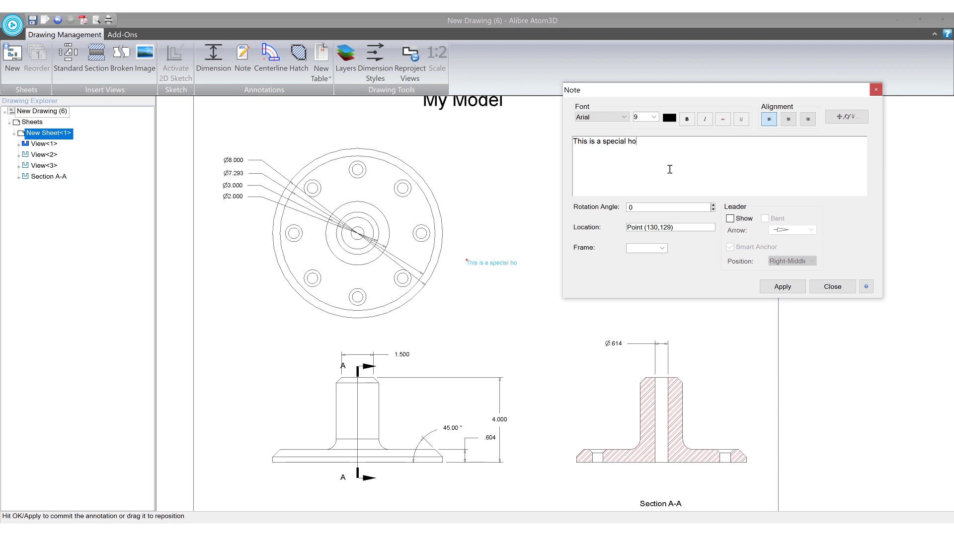
{"action": "left_click", "coordinate": [730, 219]}
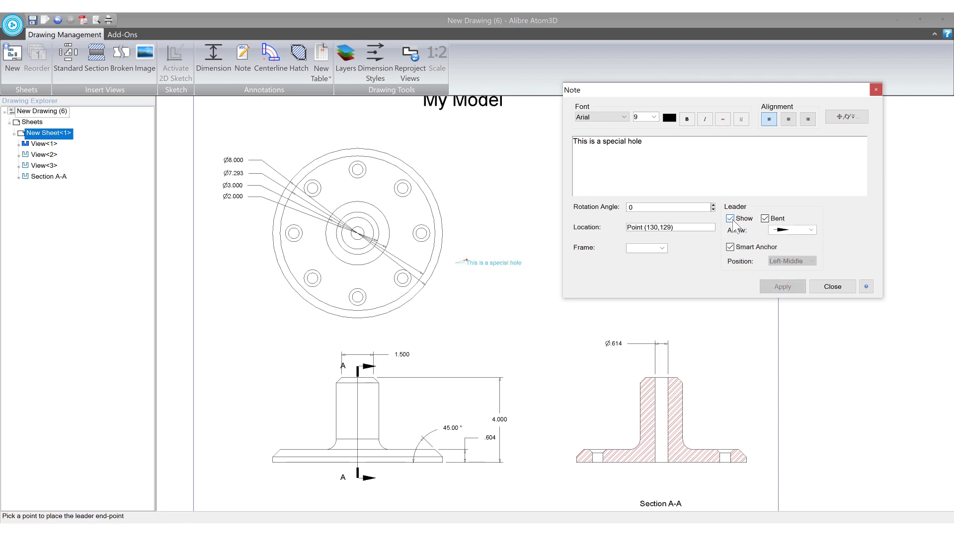
{"action": "left_click", "coordinate": [548, 215]}
{"action": "left_click", "coordinate": [439, 229]}
{"action": "scroll", "coordinate": [431, 242], "scroll_direction": "up", "scroll_amount": 4}
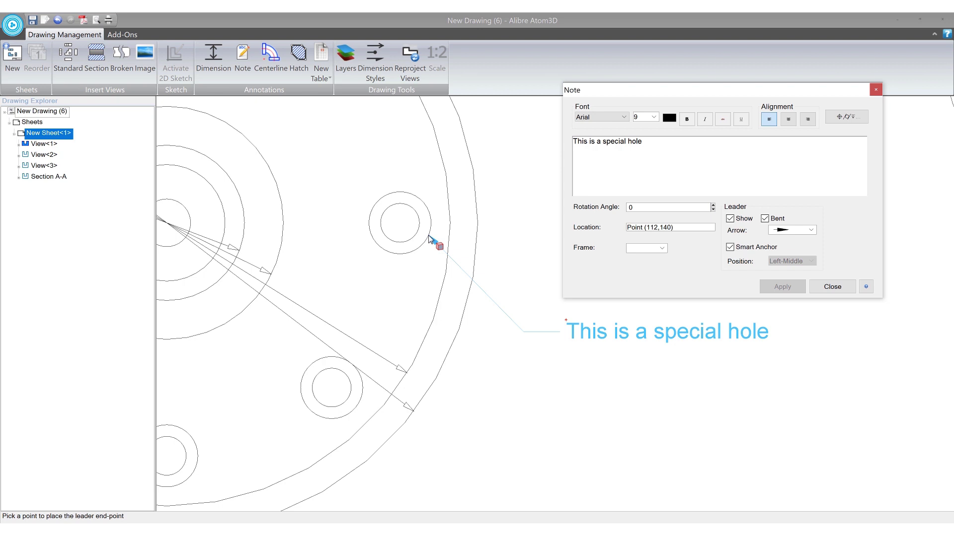
{"action": "left_click", "coordinate": [430, 236]}
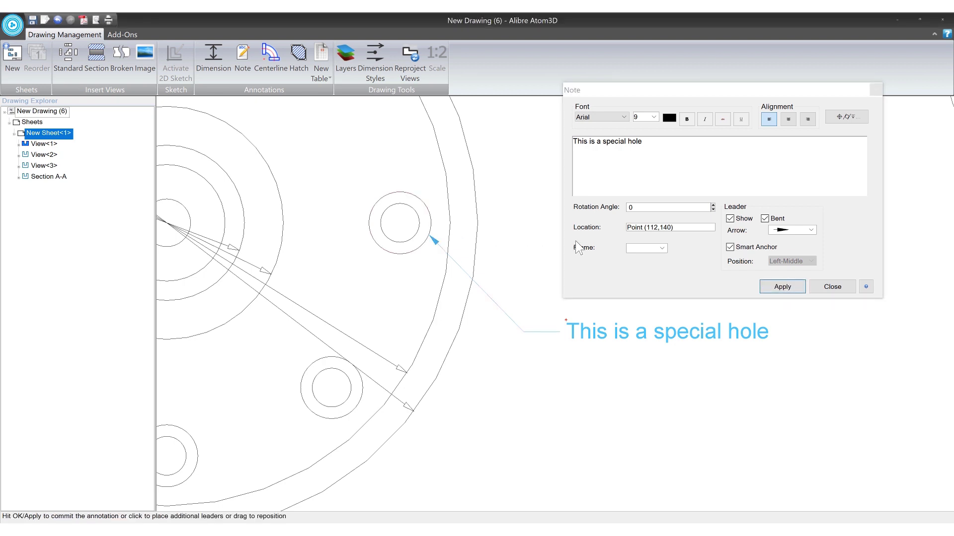
{"action": "left_click", "coordinate": [782, 287]}
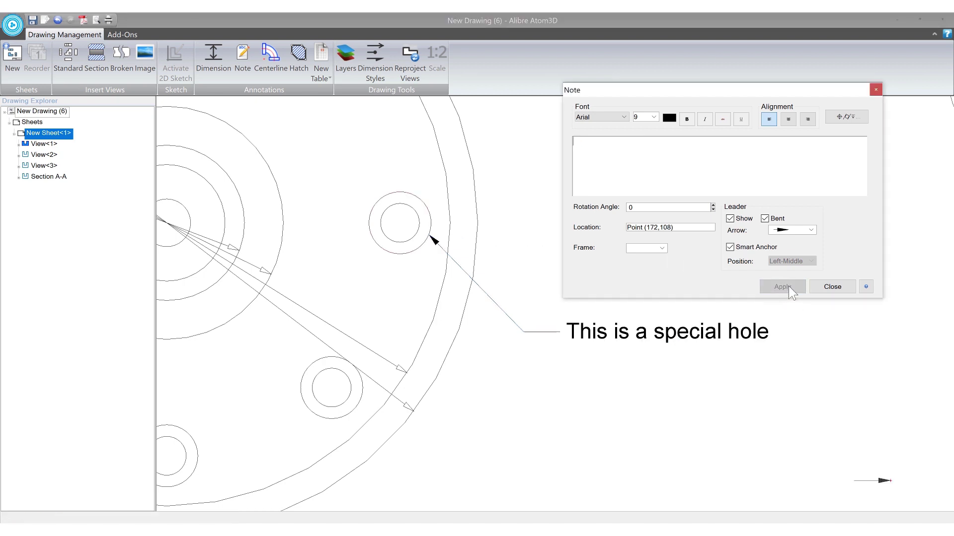
{"action": "left_click", "coordinate": [833, 287]}
{"action": "scroll", "coordinate": [538, 287], "scroll_direction": "down", "scroll_amount": 5}
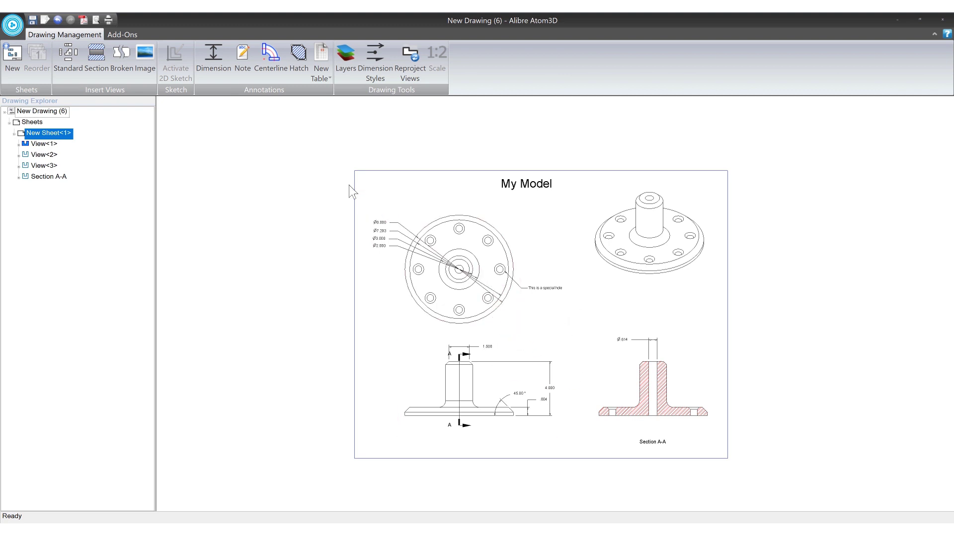
Step: Insert an isometric standard view left of the sheet as View<5> and select it
{"action": "left_click", "coordinate": [70, 57]}
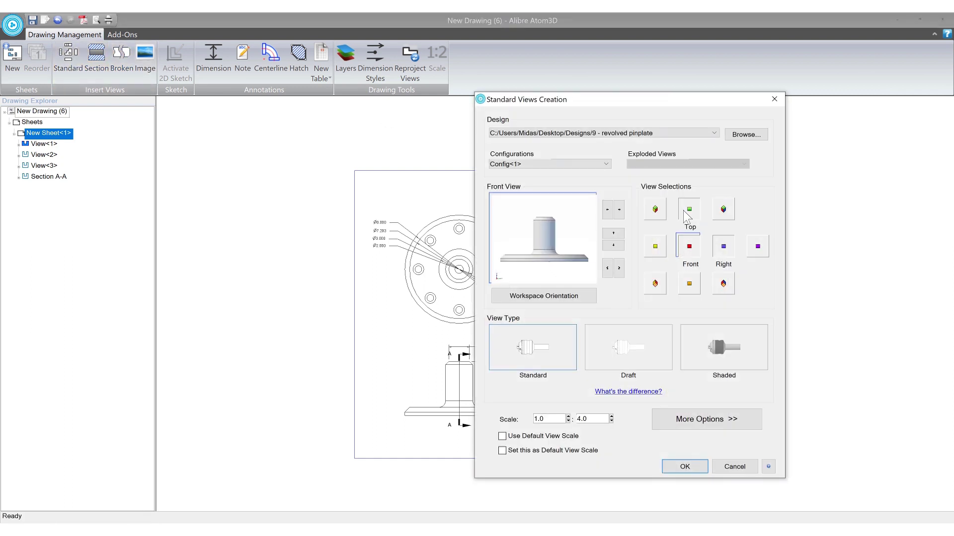
{"action": "left_click", "coordinate": [656, 211]}
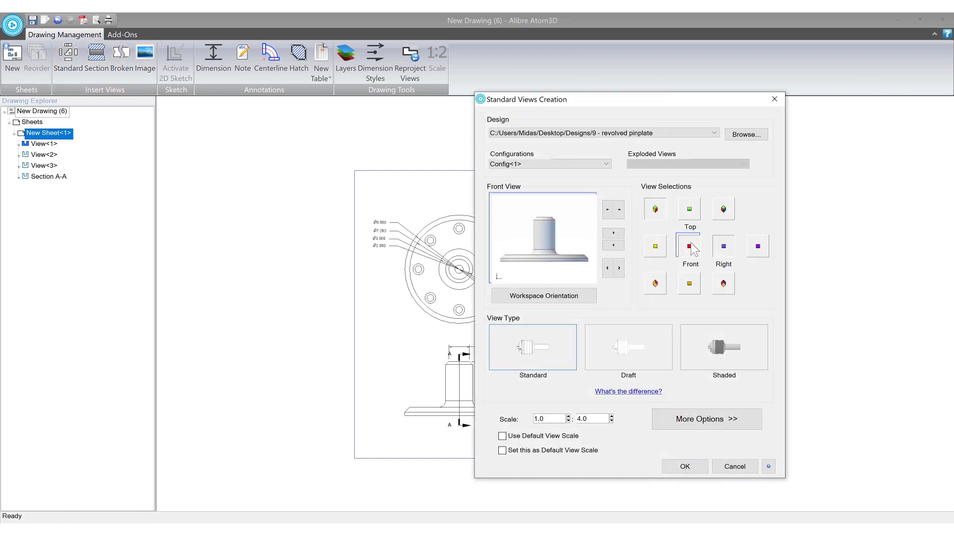
{"action": "left_click", "coordinate": [688, 467]}
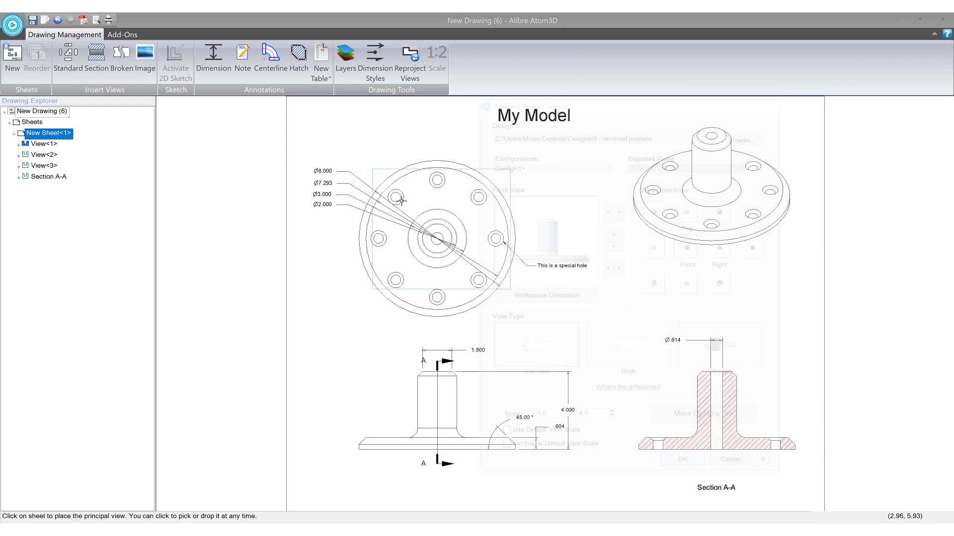
{"action": "left_click", "coordinate": [230, 209]}
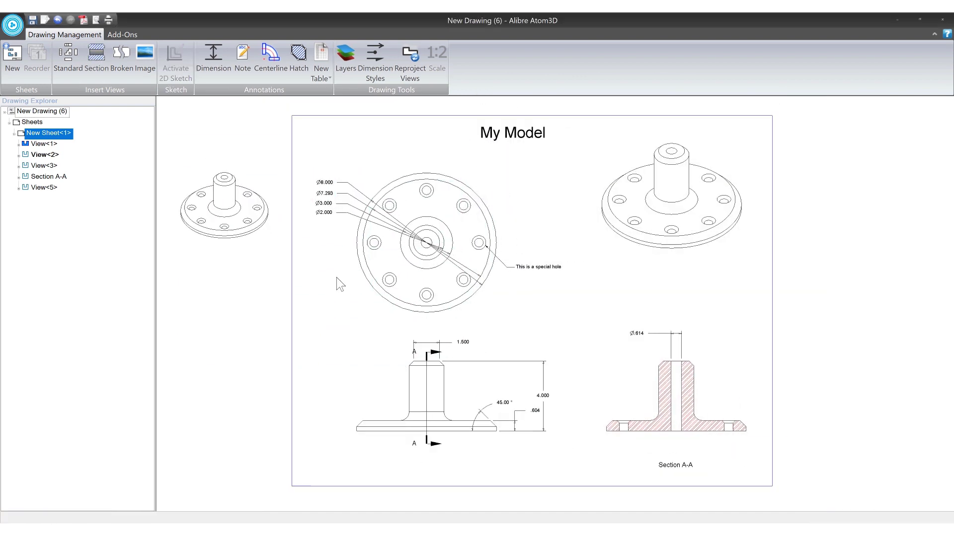
{"action": "scroll", "coordinate": [339, 284], "scroll_direction": "down", "scroll_amount": 2}
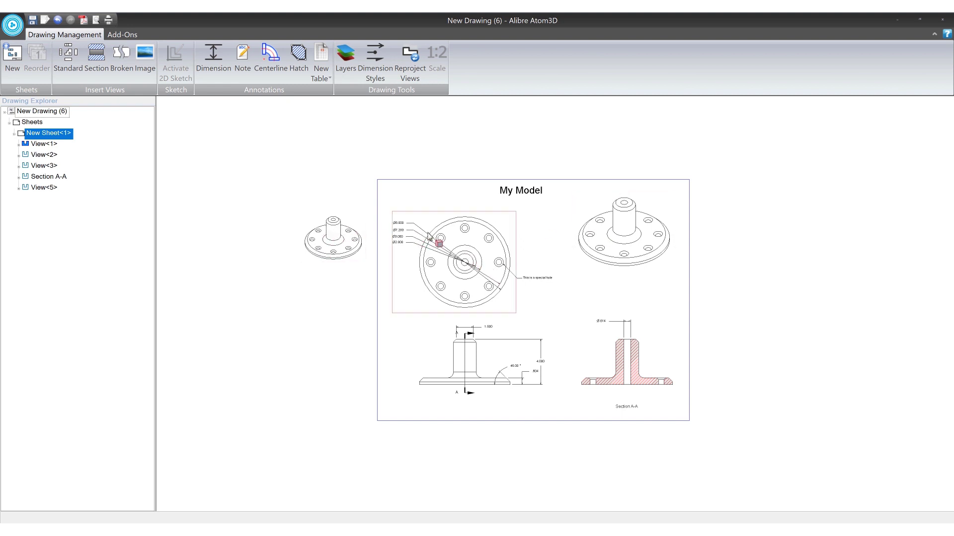
{"action": "left_click", "coordinate": [310, 227]}
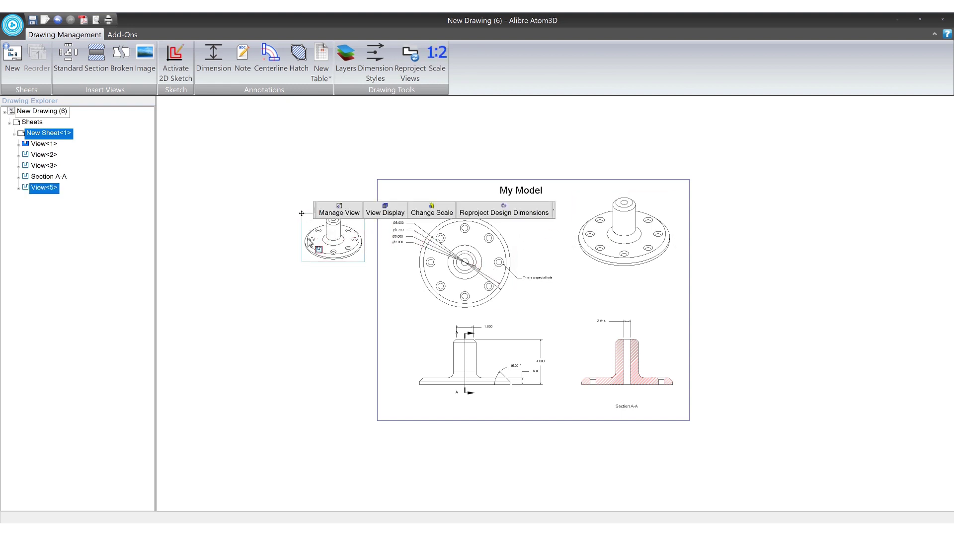
Step: Delete View<5>, then dismiss View<3>'s context menu without changing anything
{"action": "key", "text": "Delete"}
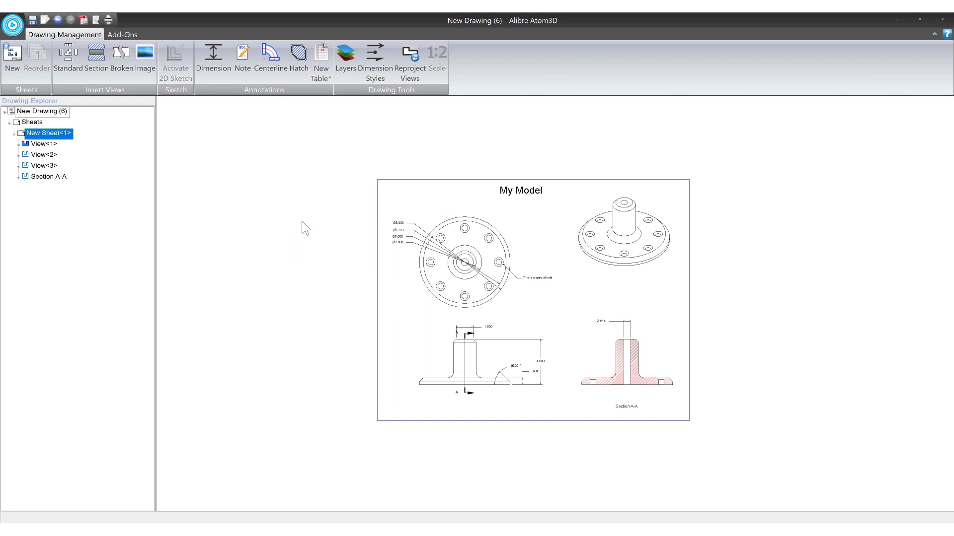
{"action": "right_click", "coordinate": [46, 166]}
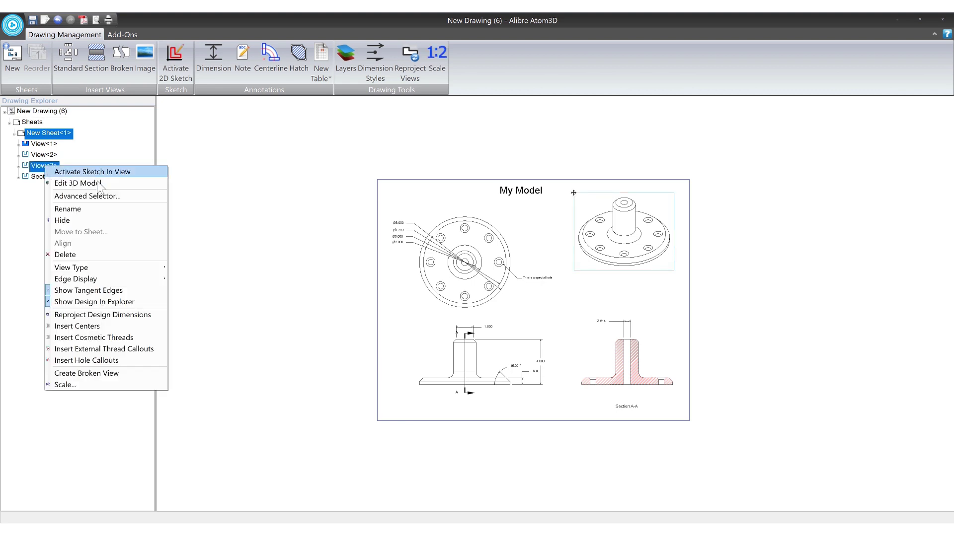
{"action": "mouse_move", "coordinate": [103, 268]}
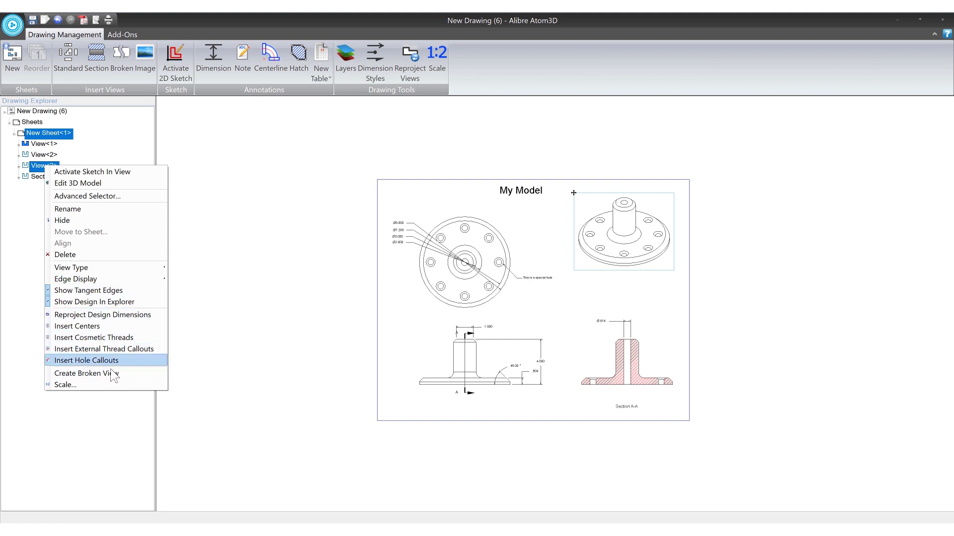
{"action": "left_click", "coordinate": [385, 306]}
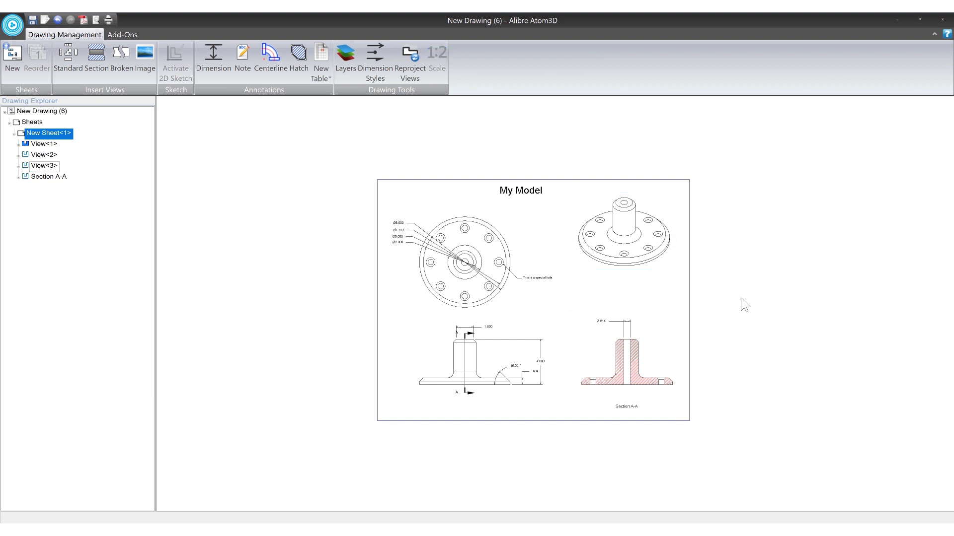
{"action": "middle_click_drag", "start_coordinate": [743, 312], "coordinate": [707, 317]}
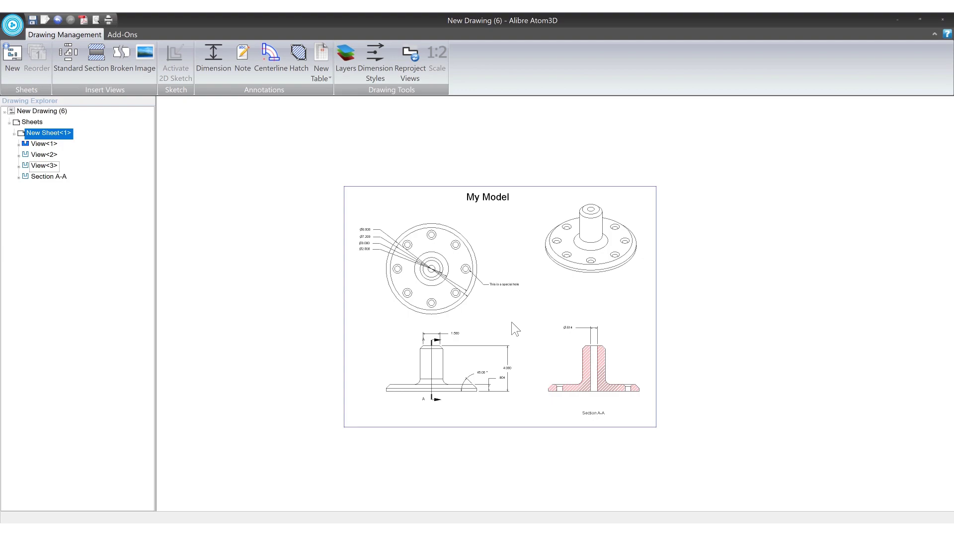